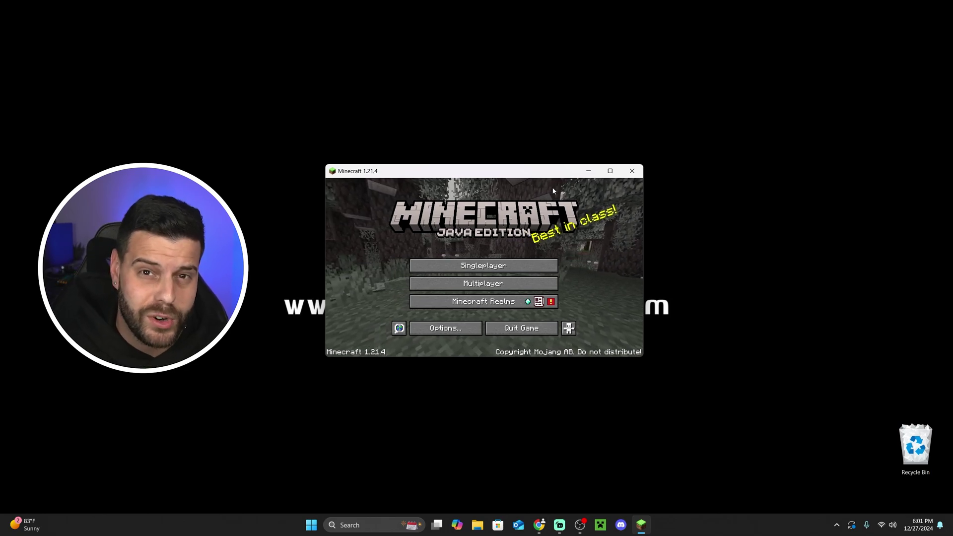
Move the Minecraft window off the website logo and quit the game.
left_click_drag(381, 178, 536, 179)
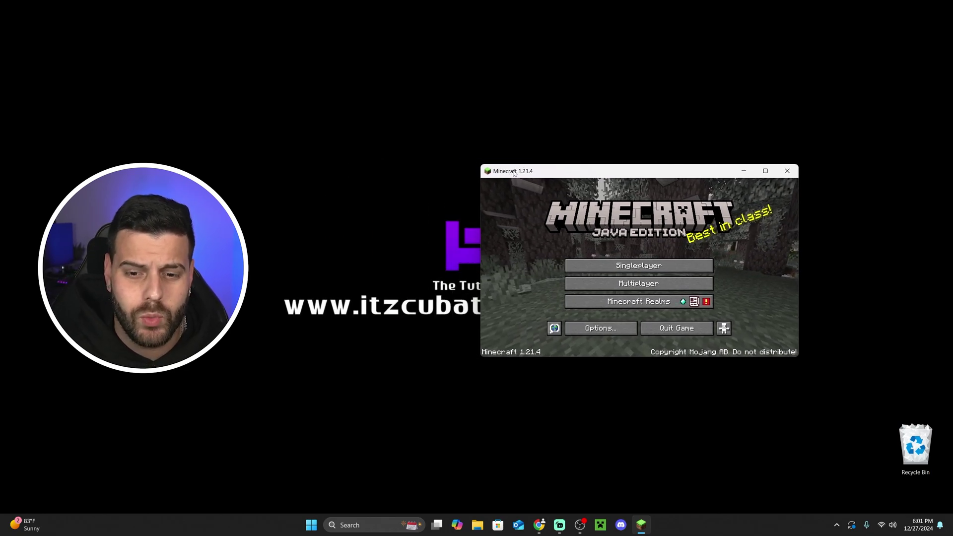
left_click(674, 335)
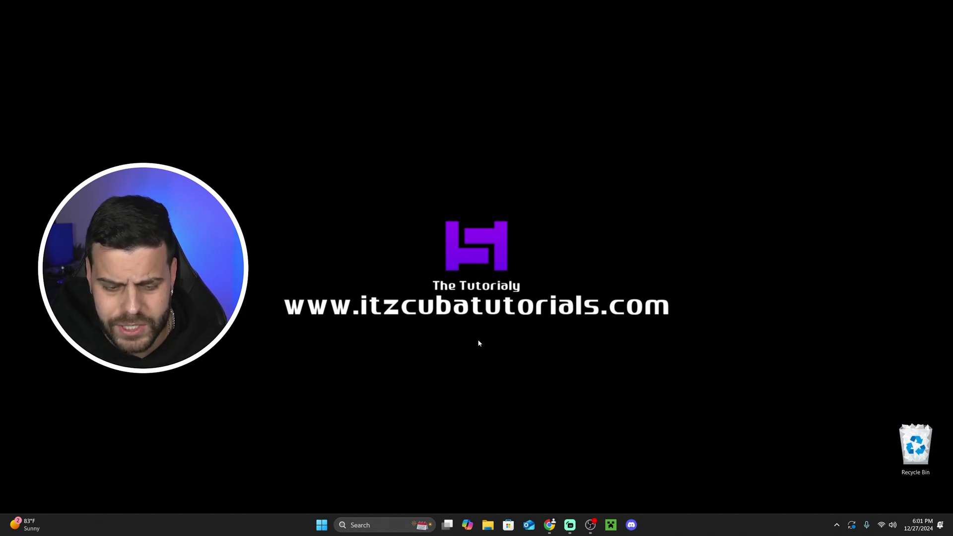
left_click(365, 525)
type("add or remove programs")
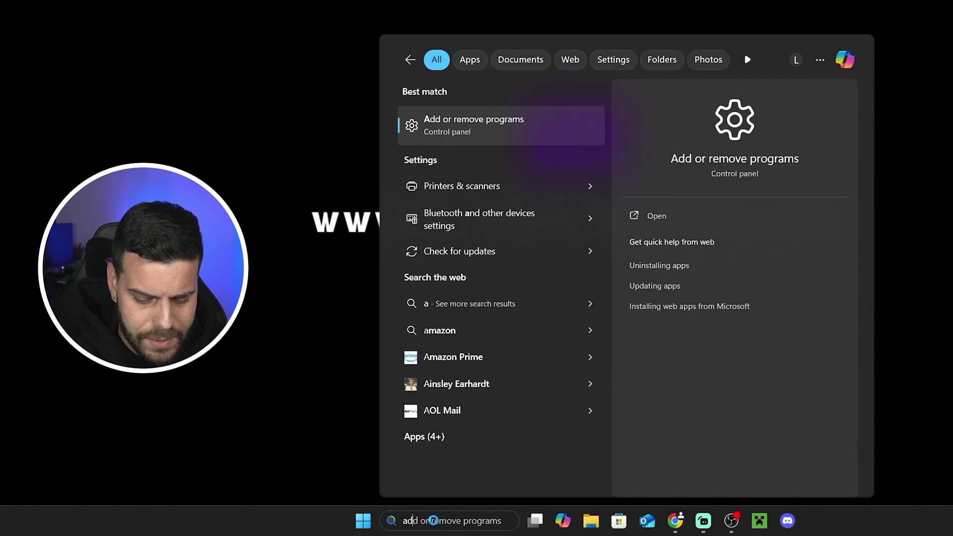
left_click(518, 125)
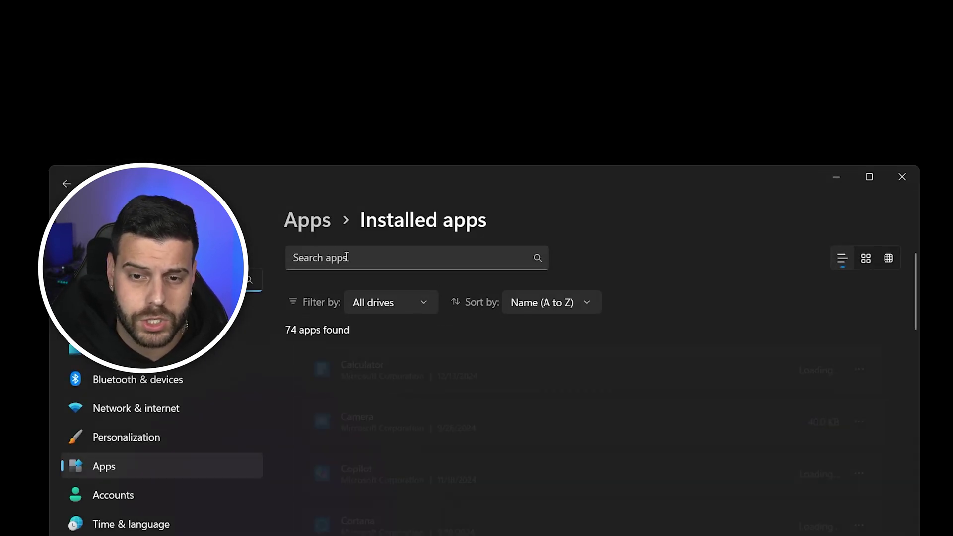
left_click(347, 257)
type("java")
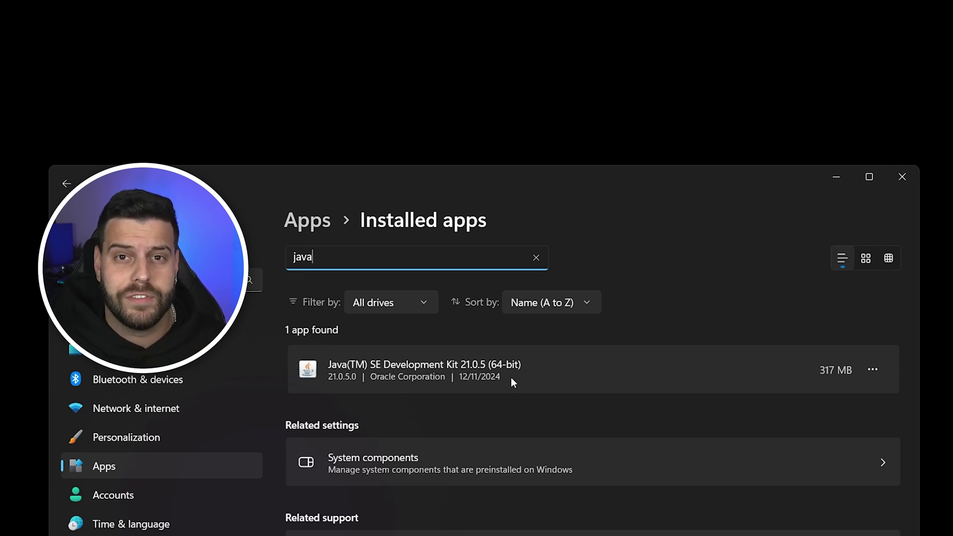
left_click(873, 370)
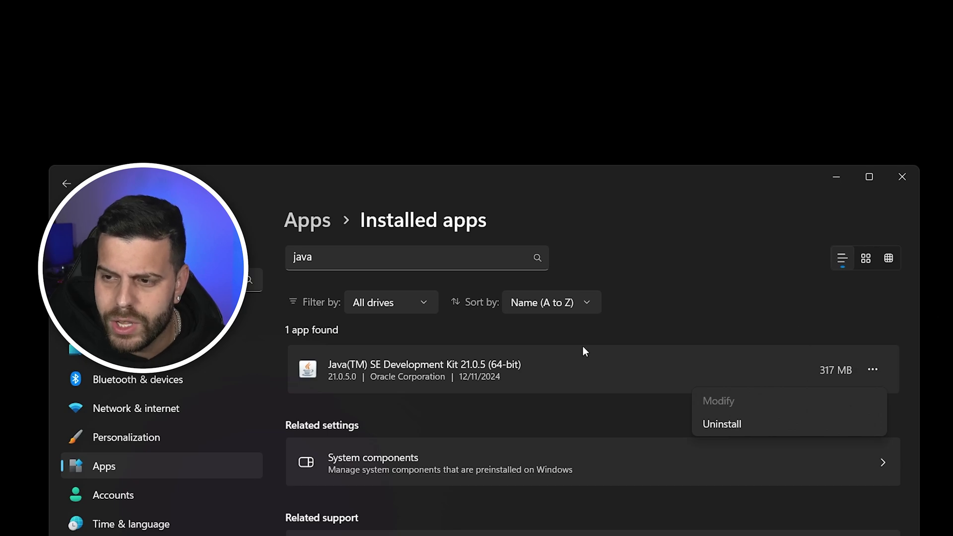
left_click(902, 176)
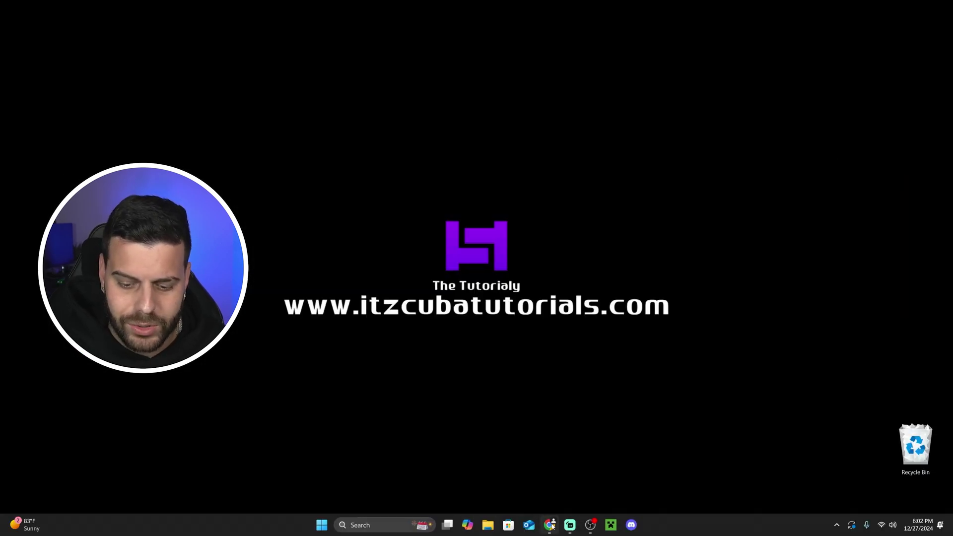
left_click(548, 524)
Scroll through the Java 21 guide and follow its link to the Oracle website.
left_click_drag(671, 158, 571, 158)
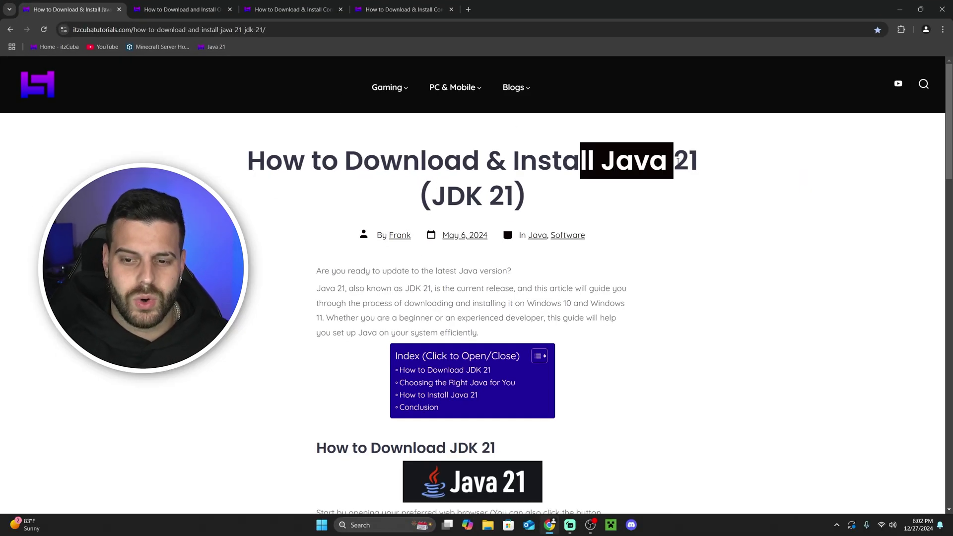
scroll(664, 216, "down", 12)
scroll(647, 228, "down", 5)
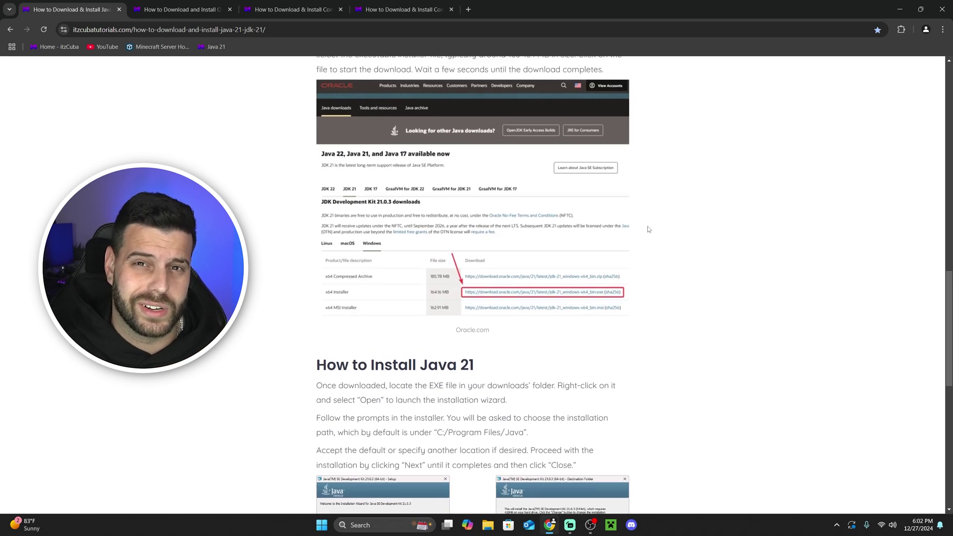
scroll(665, 229, "up", 10)
scroll(680, 215, "up", 2)
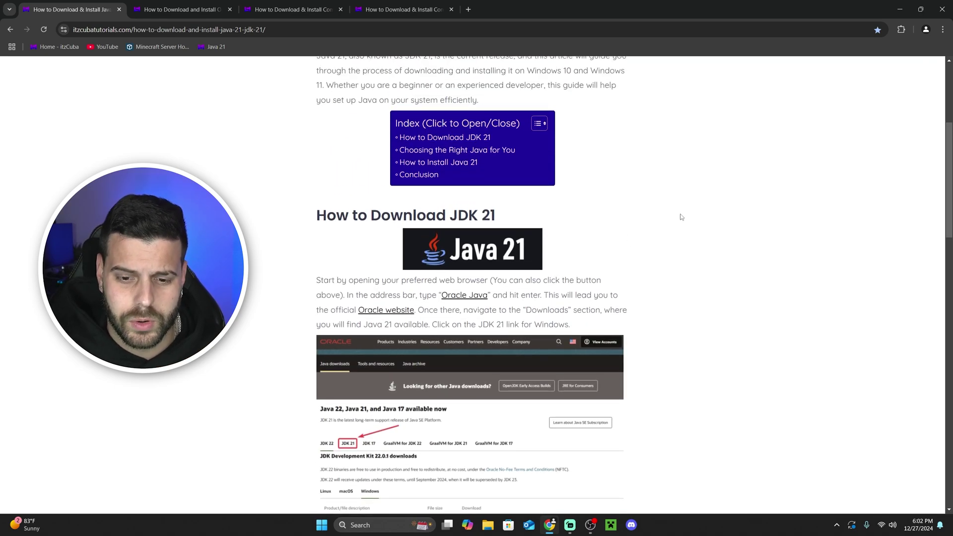
left_click_drag(348, 215, 495, 215)
left_click(500, 249)
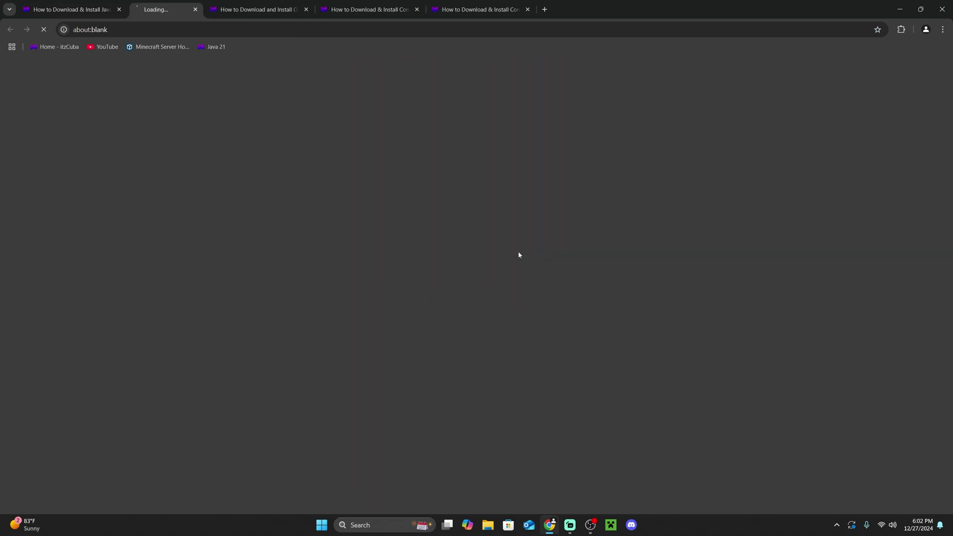
Show the JDK 21 Windows installers on Oracle, then read the guide through its Conclusion.
scroll(186, 231, "up", 3)
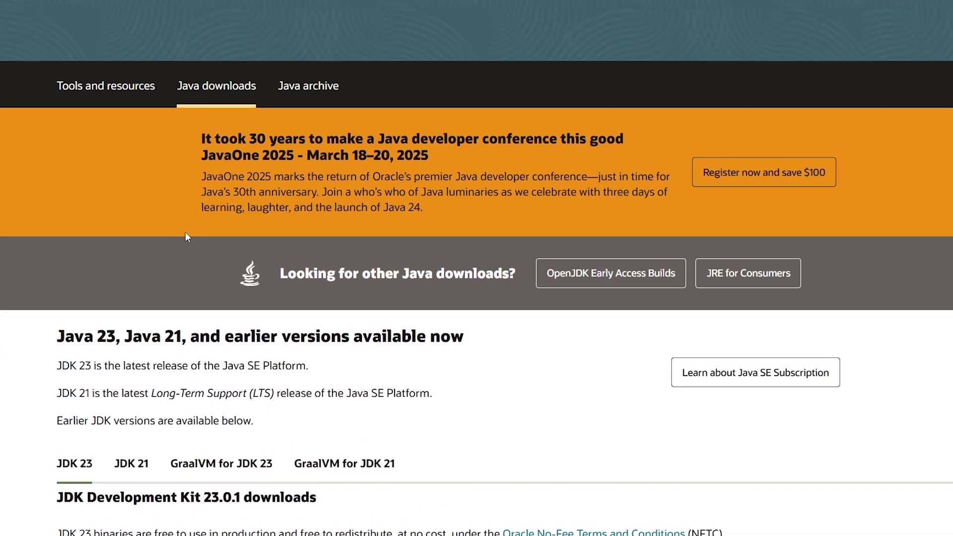
scroll(138, 322, "down", 5)
left_click(141, 170)
left_click(220, 311)
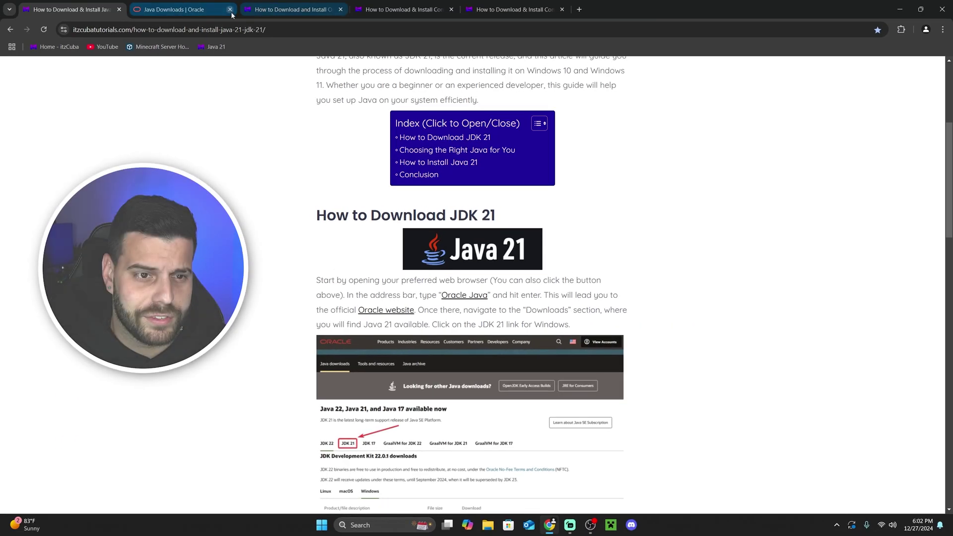
scroll(487, 222, "down", 7)
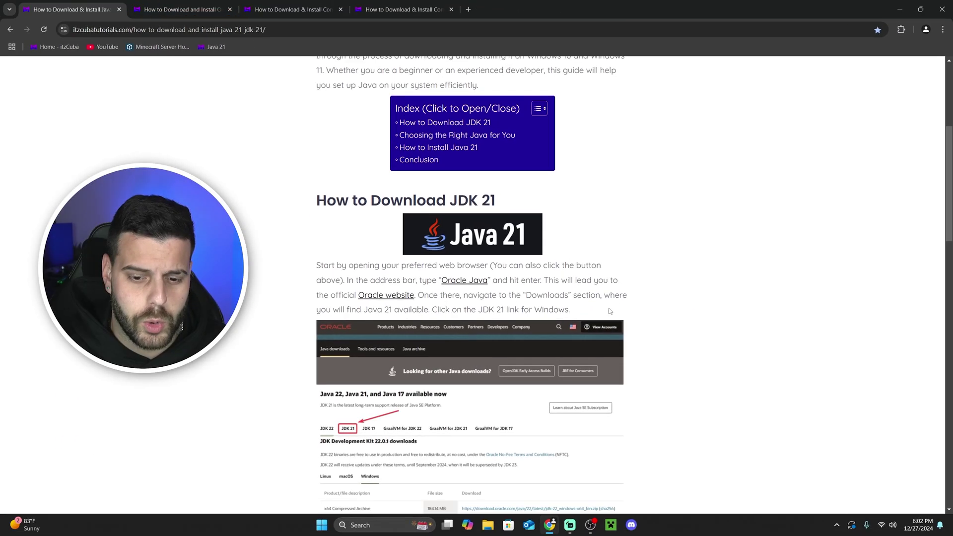
scroll(486, 222, "down", 10)
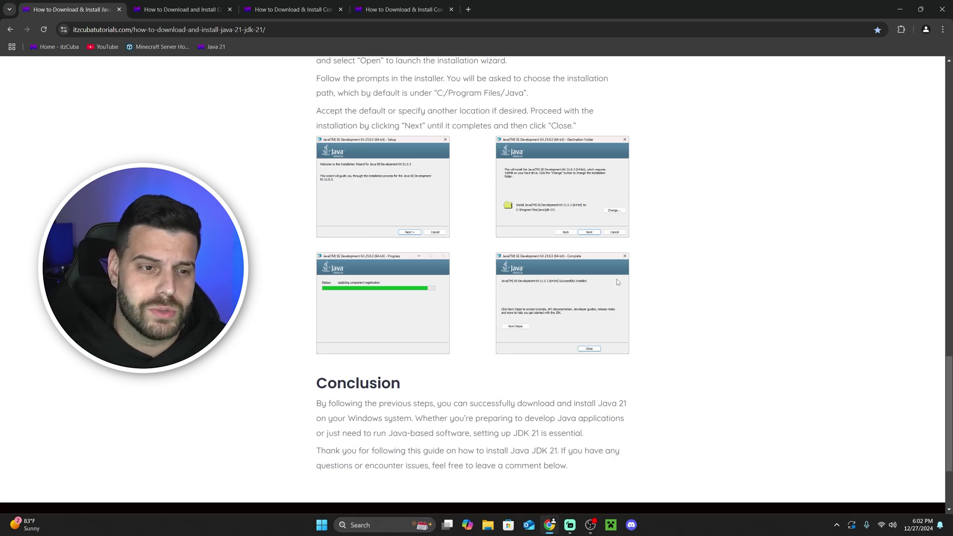
Close the Java 21 guide tab and move between the Complementary Reimagined and Unbound guides.
left_click(119, 9)
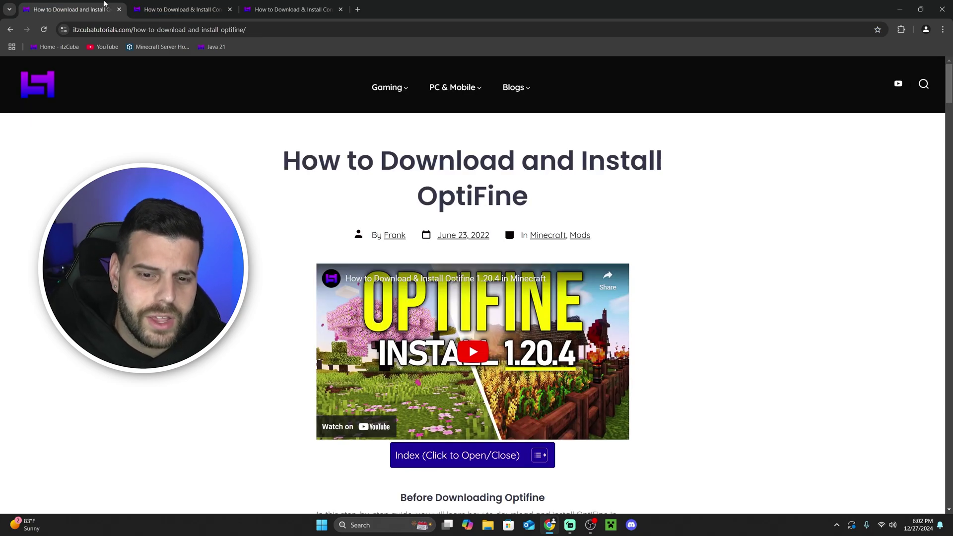
left_click(172, 8)
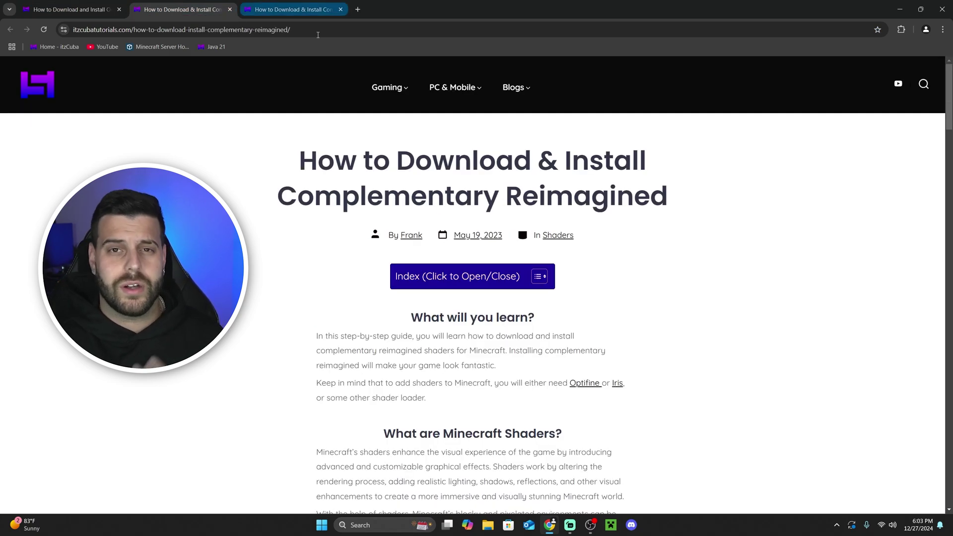
left_click(293, 10)
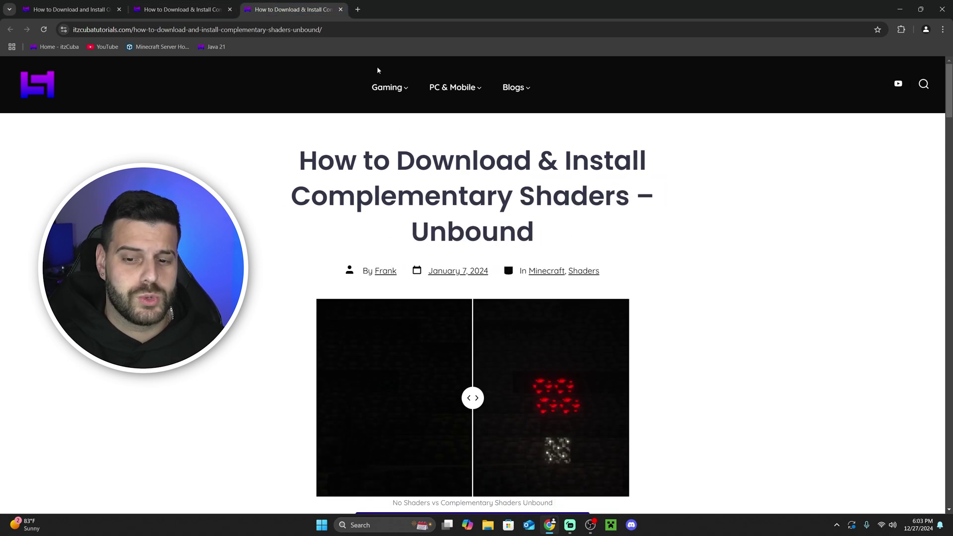
left_click(181, 10)
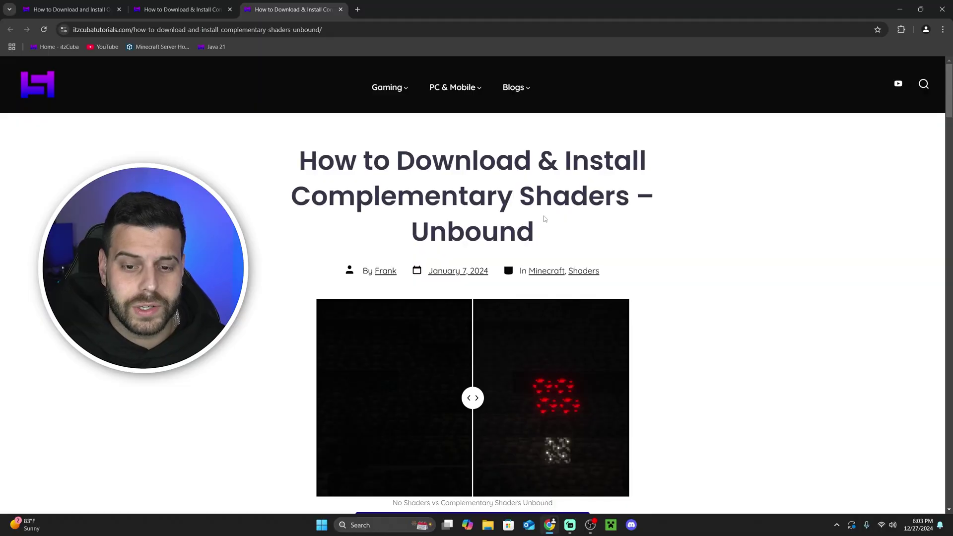
scroll(666, 248, "down", 10)
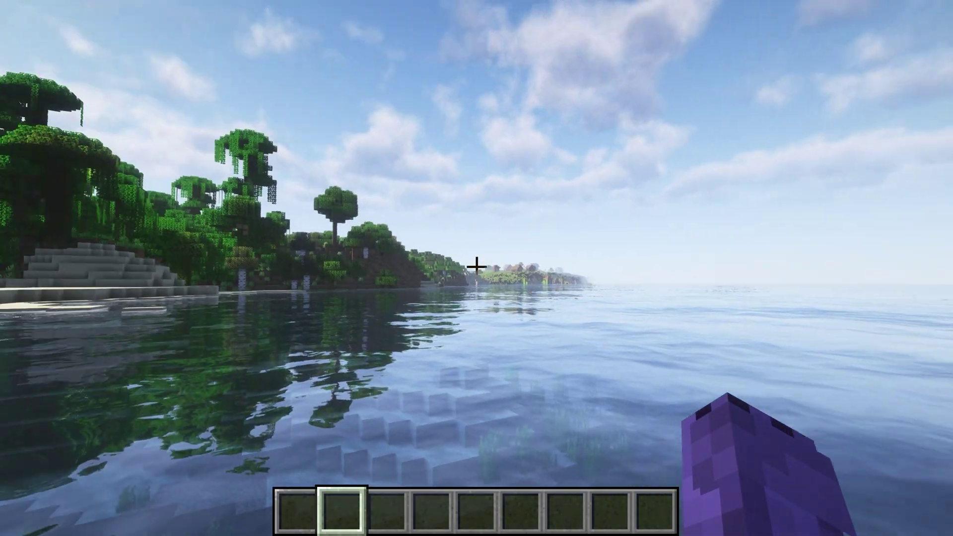
scroll(476, 285, "down", 4)
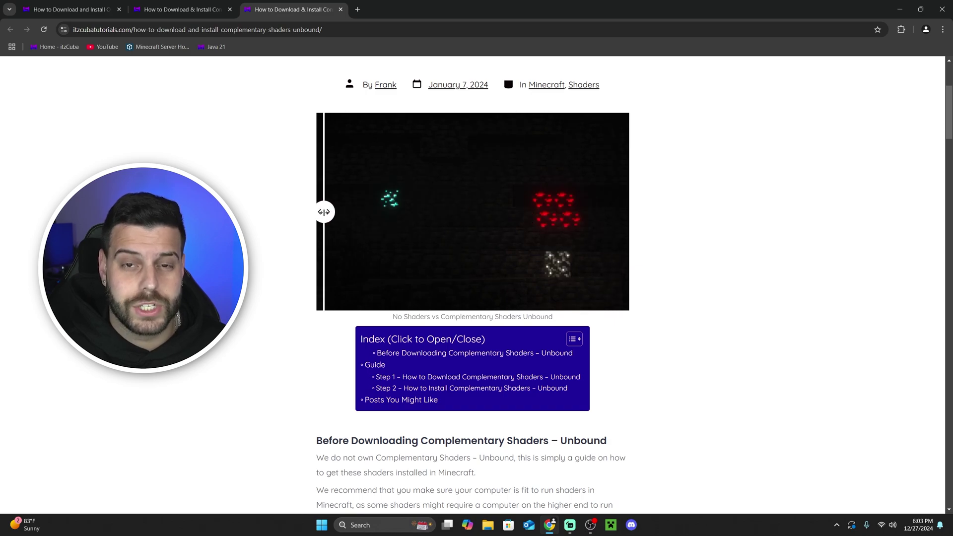
key("ctrl+shift+Tab")
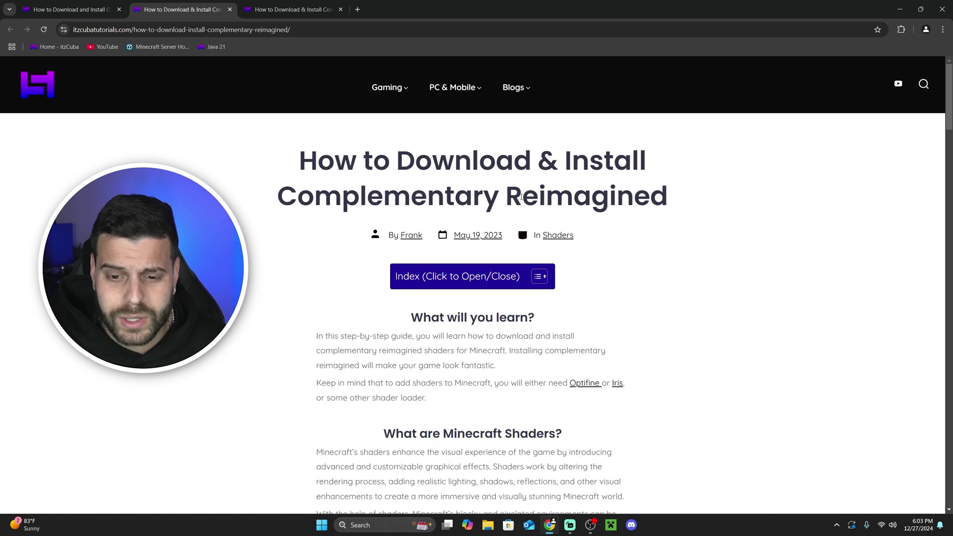
Download the newest Complementary Reimagined release, ComplementaryReimagined_r5.3.zip, from CurseForge's file list.
scroll(620, 218, "down", 14)
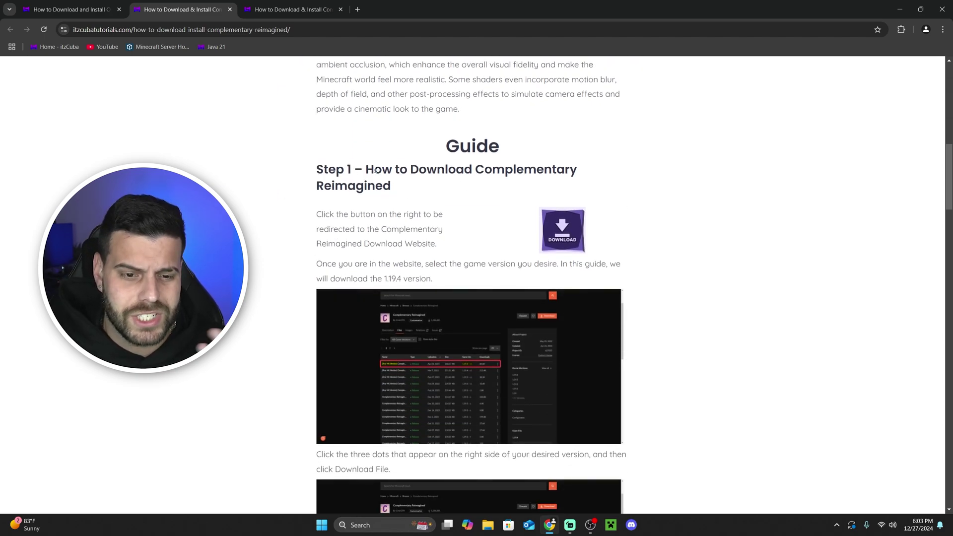
left_click(580, 226)
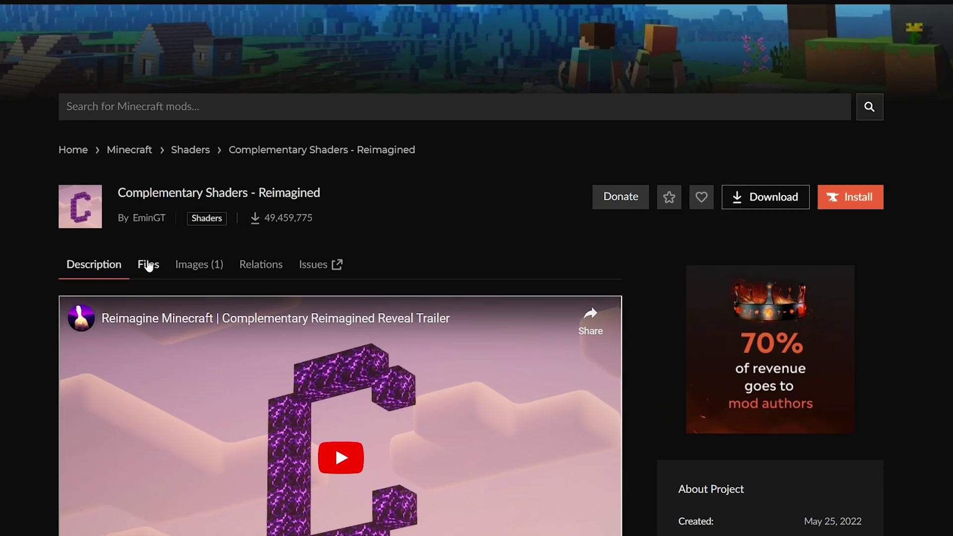
left_click(148, 265)
scroll(347, 347, "down", 5)
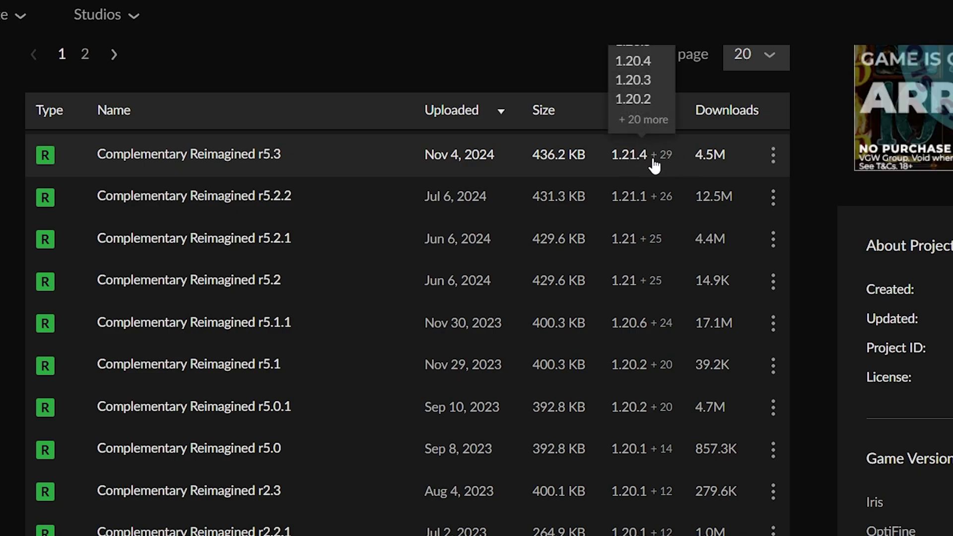
left_click(772, 154)
left_click(849, 238)
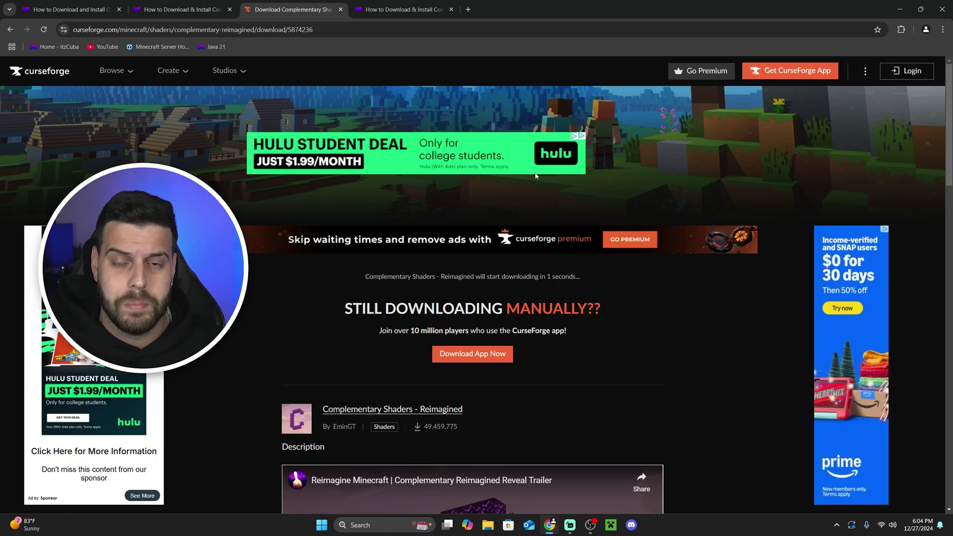
Return to the Complementary Unbound tutorial and find its Step 1 download section.
left_click(415, 4)
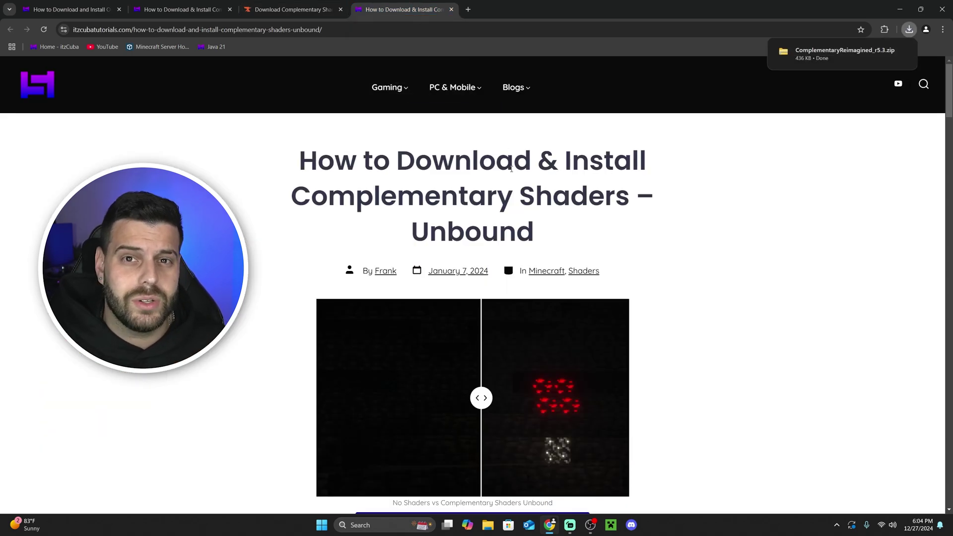
scroll(671, 200, "down", 12)
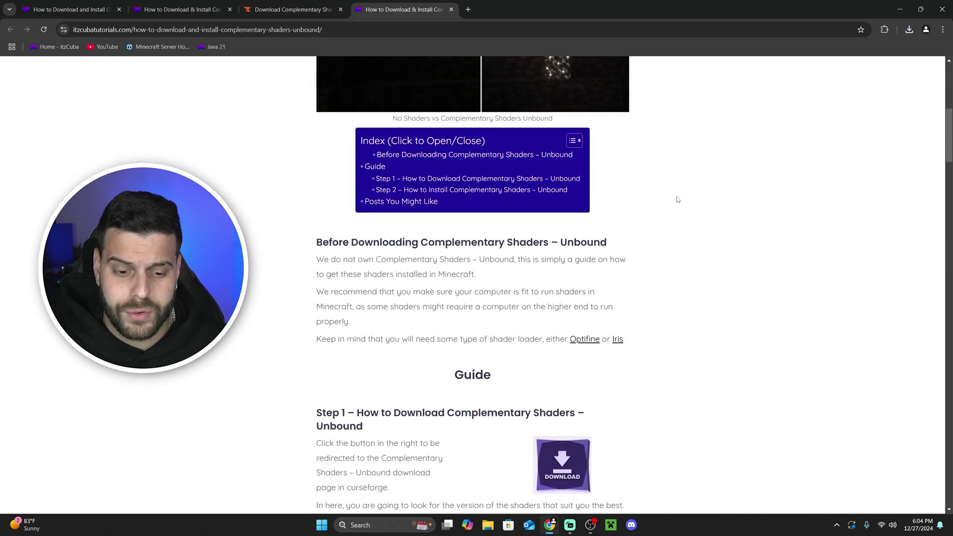
left_click_drag(287, 141, 389, 158)
Download the Complementary Unbound r5.3 file from its CurseForge Files list.
left_click(570, 192)
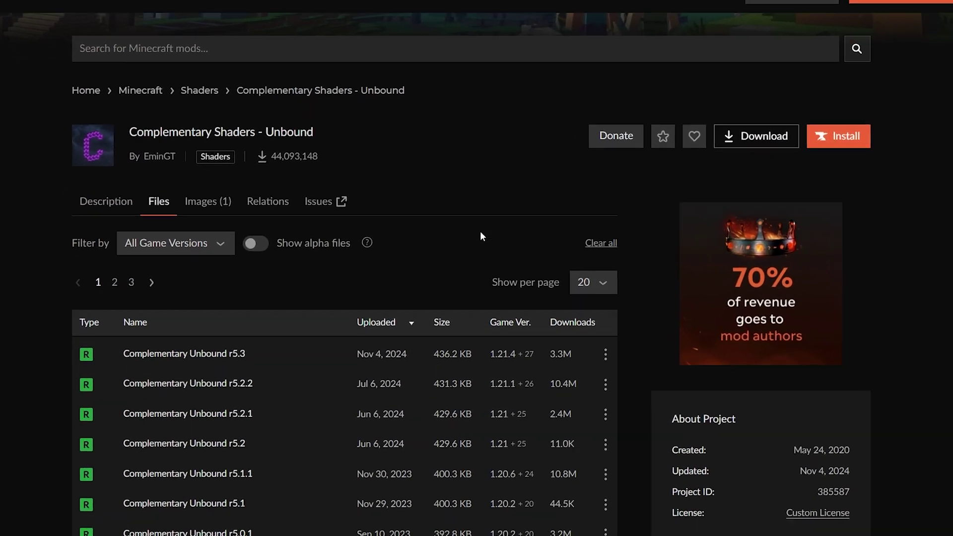
mouse_move(503, 361)
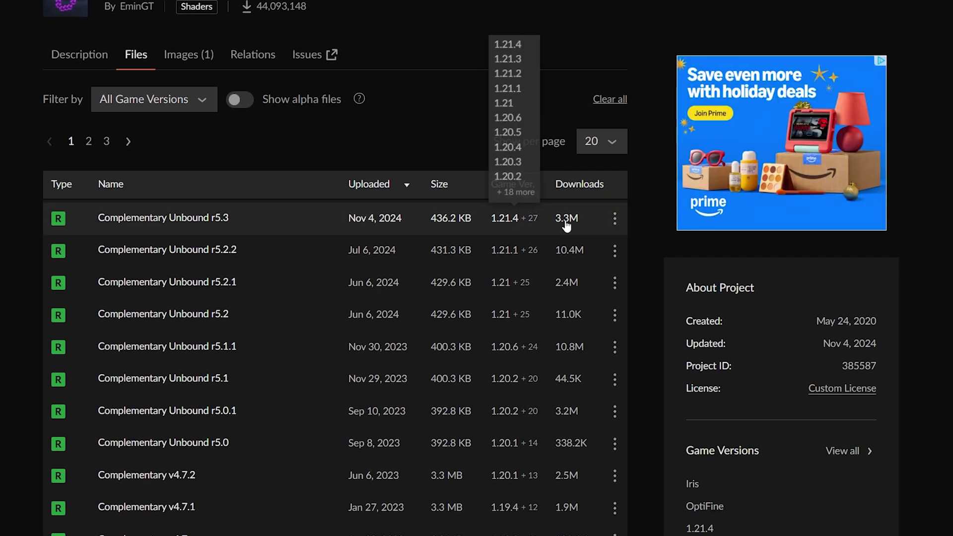
left_click(615, 218)
left_click(667, 279)
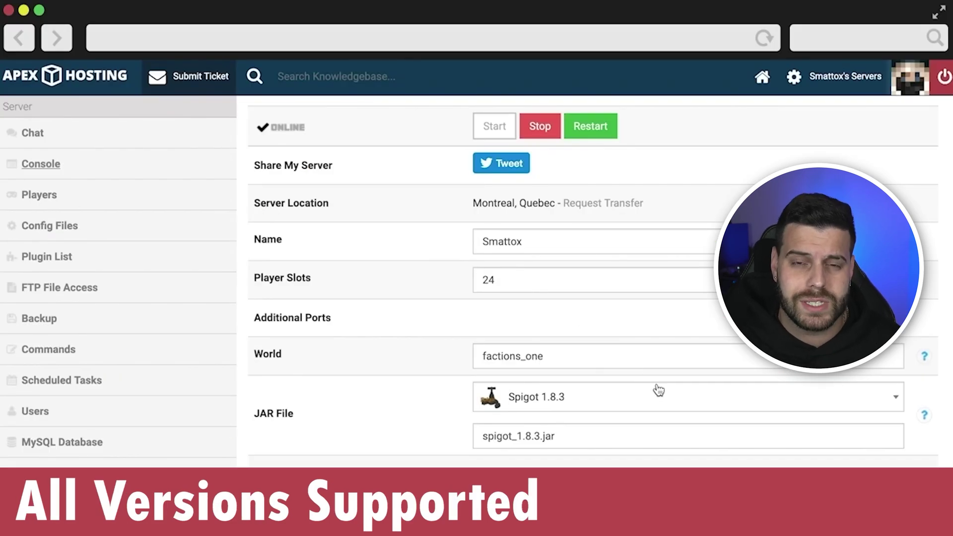
Set the Apex Hosting server JAR to Spigot 1.8.8 and copy the server IP.
left_click(658, 392)
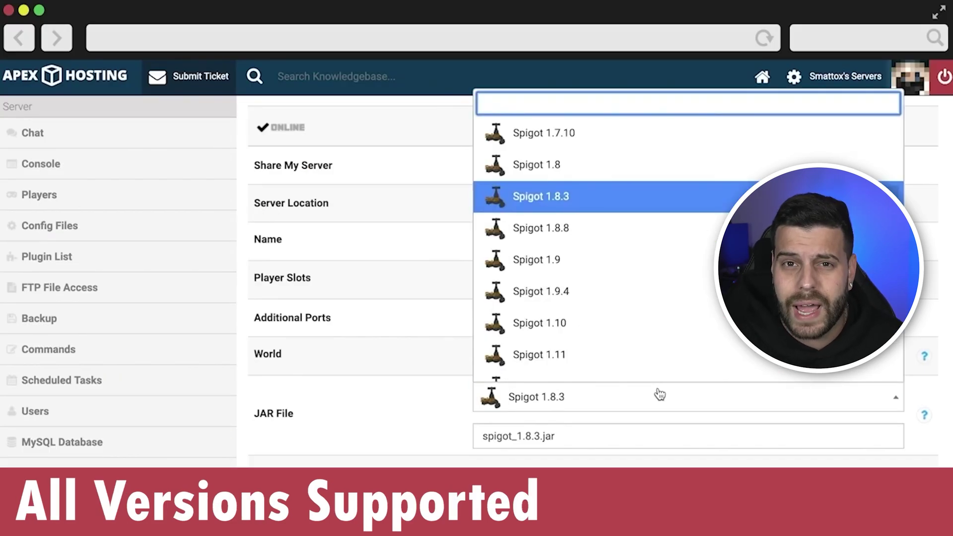
left_click(645, 231)
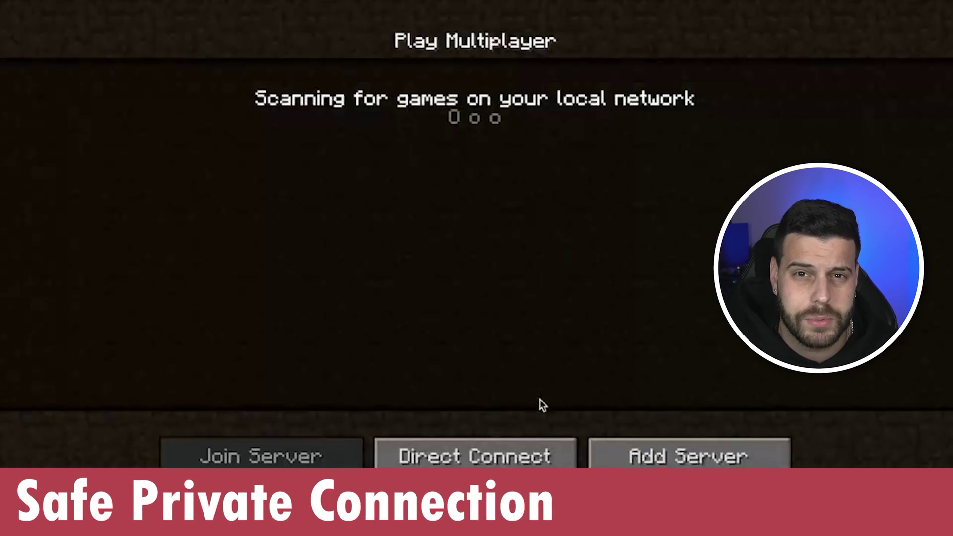
left_click(687, 452)
Add the copied address as a Minecraft server and join it.
left_click(560, 238)
type("192.99.38.198:26046")
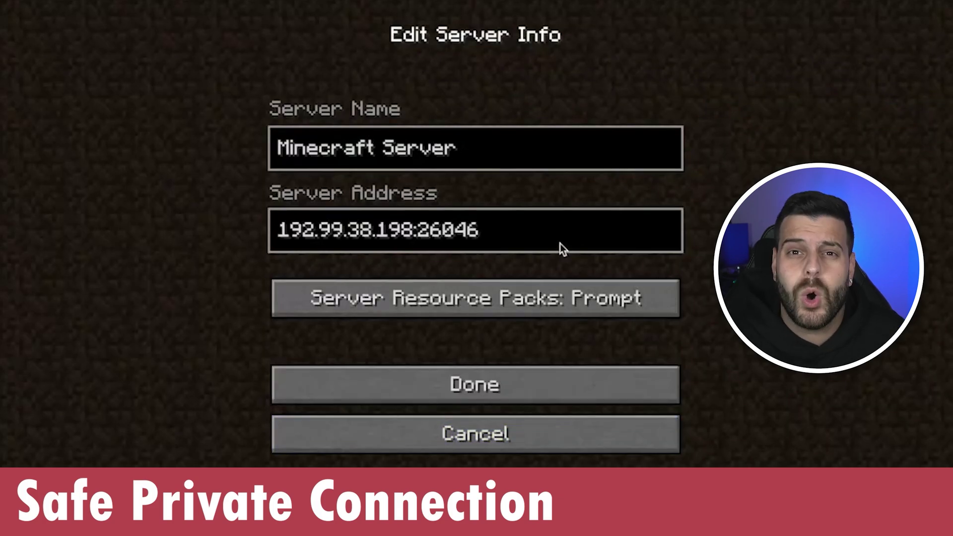
left_click(531, 382)
double_click(595, 91)
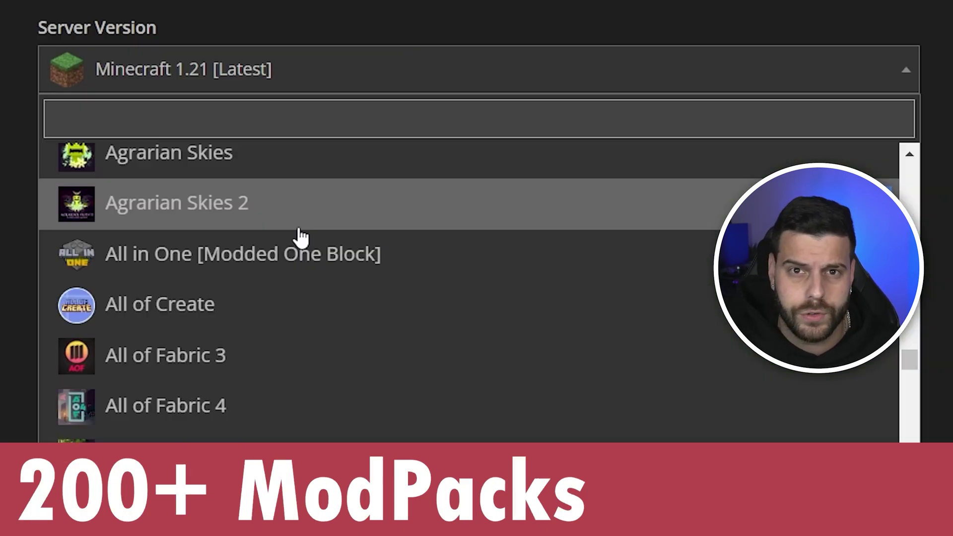
Scroll through the page while the ComplementaryUnbound r5.3 zip finishes downloading.
scroll(347, 241, "down", 5)
scroll(366, 242, "down", 20)
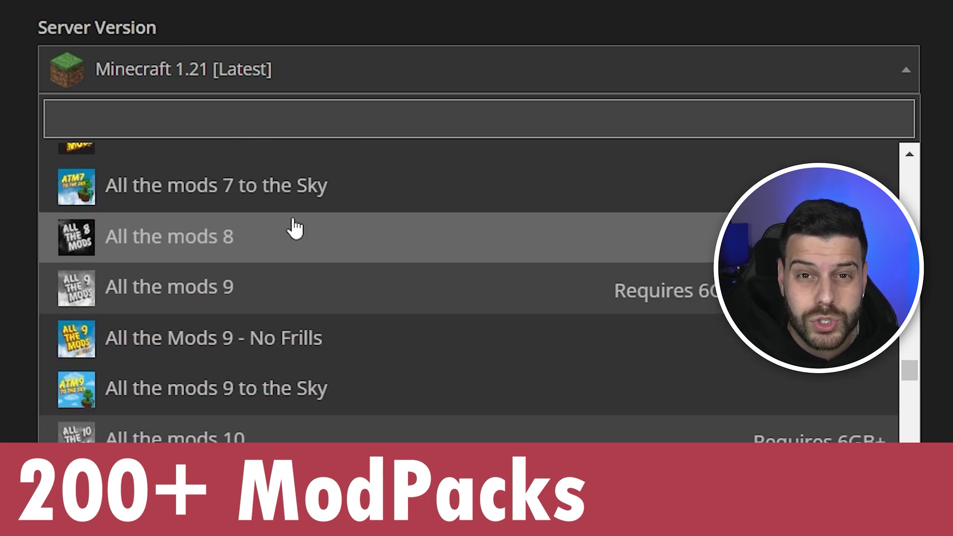
scroll(271, 258, "up", 20)
scroll(353, 245, "down", 15)
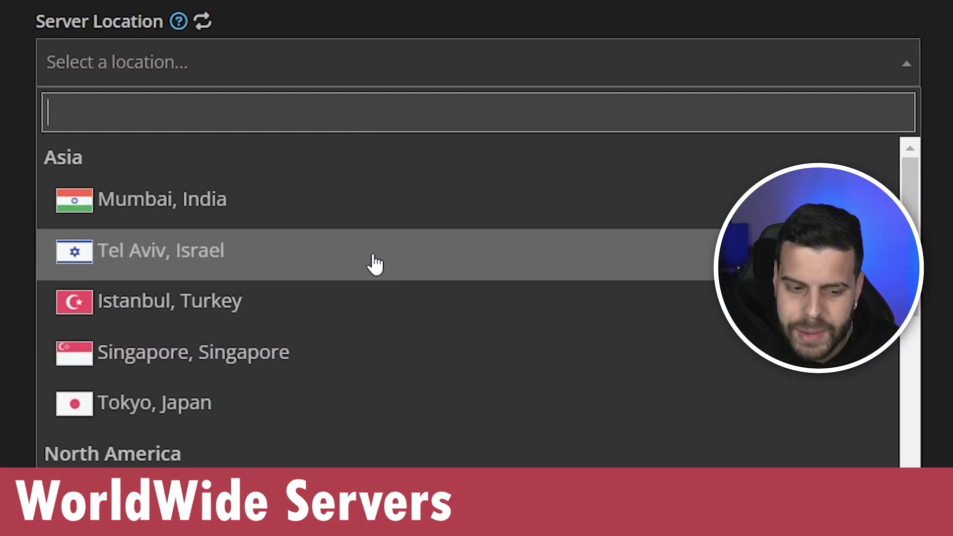
scroll(387, 274, "down", 10)
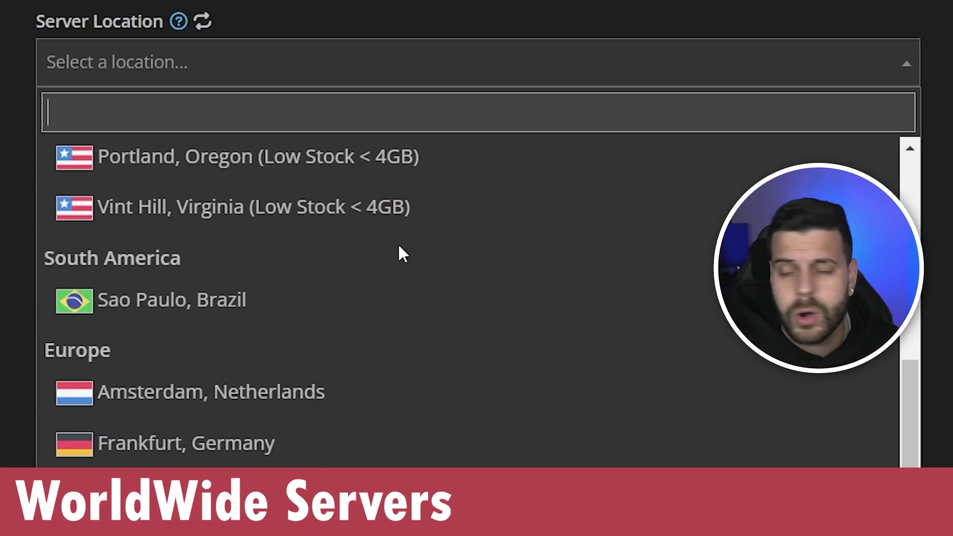
scroll(476, 403, "up", 10)
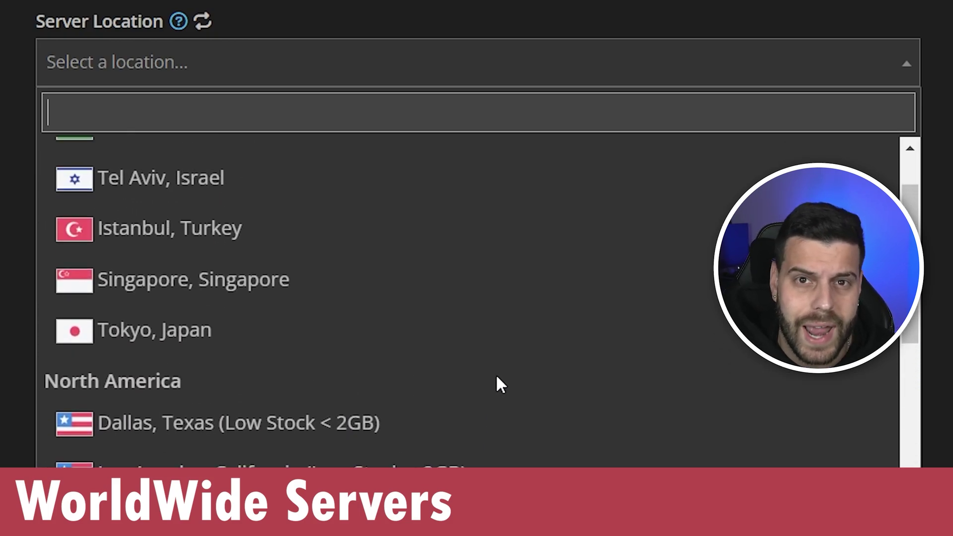
scroll(387, 277, "down", 6)
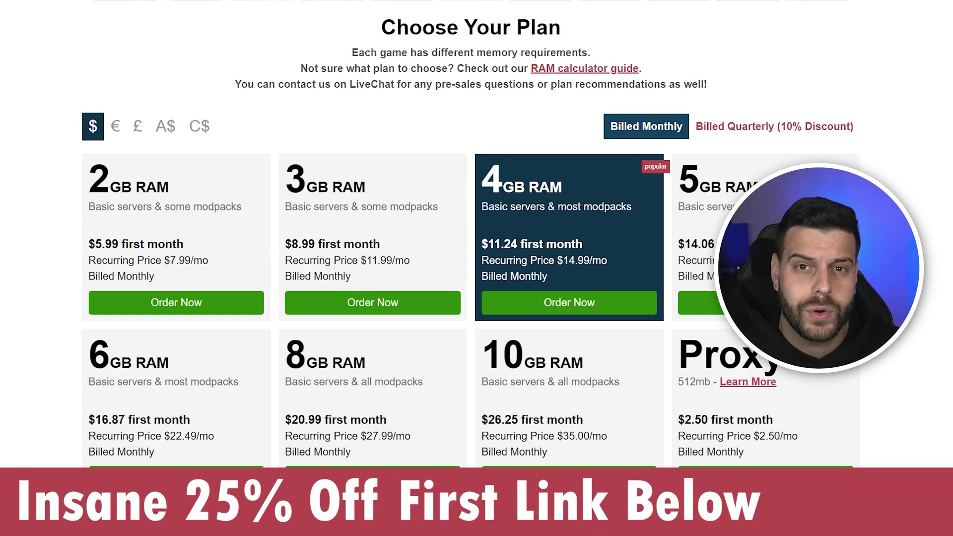
scroll(470, 234, "down", 1)
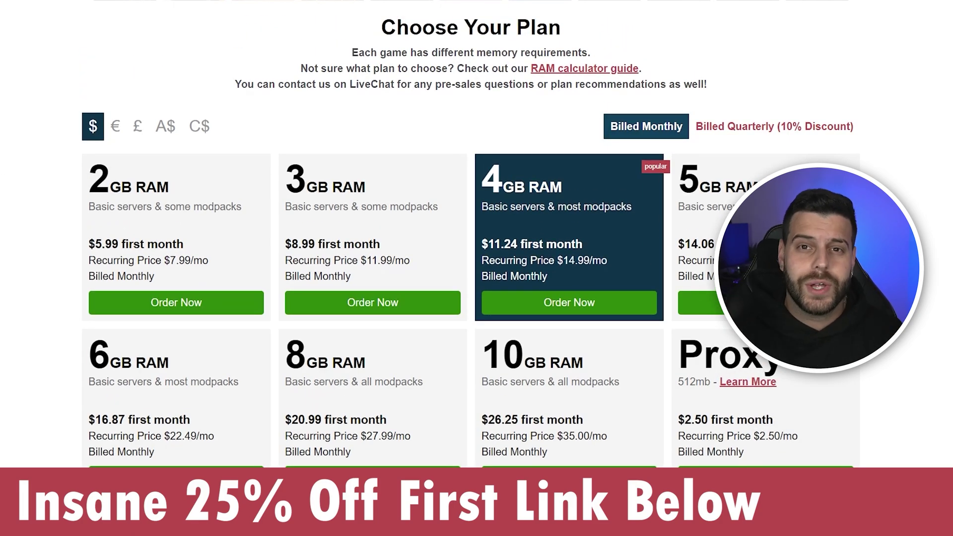
scroll(30, 166, "down", 1)
scroll(59, 162, "up", 1)
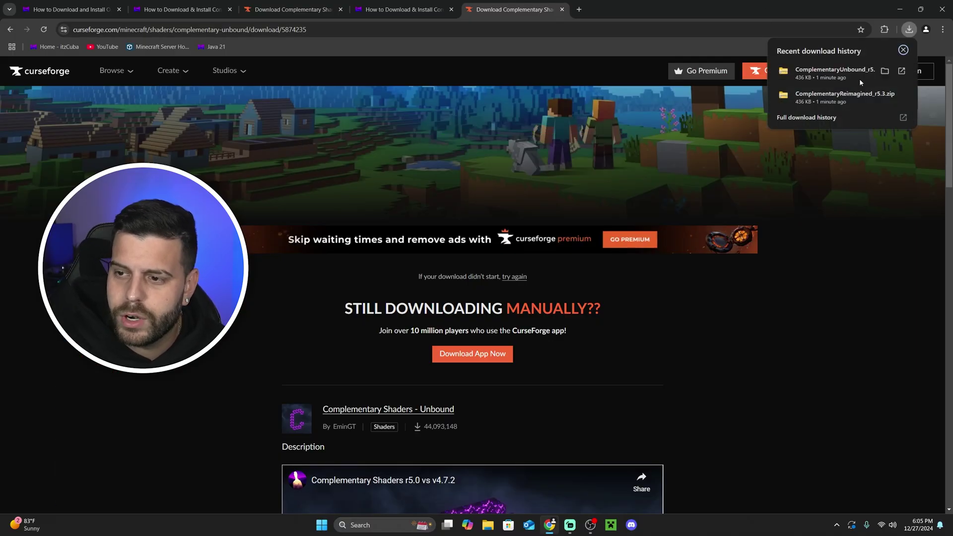
Drag the Unbound and Reimagined shader zips from Chrome's downloads onto the desktop.
left_click_drag(766, 3, 400, 263)
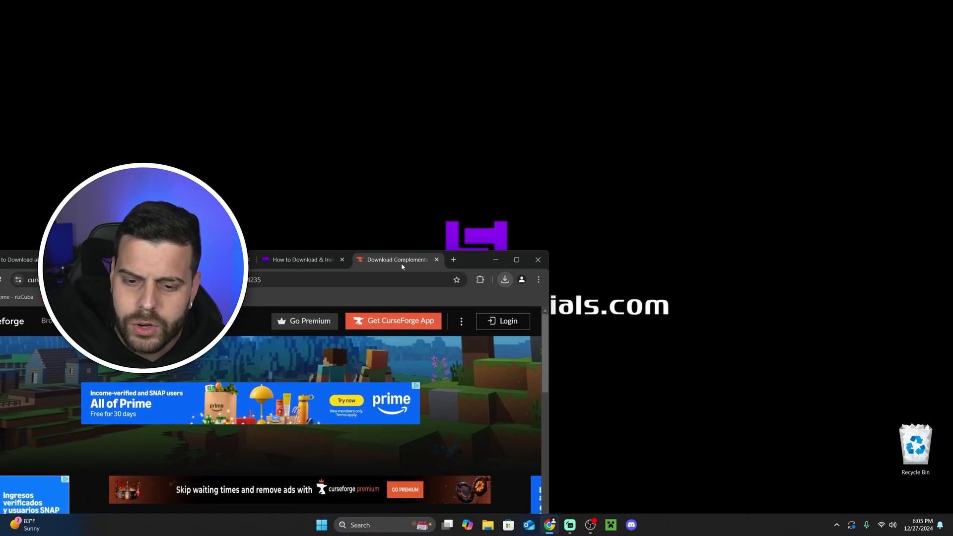
left_click(504, 280)
left_click_drag(455, 326, 551, 188)
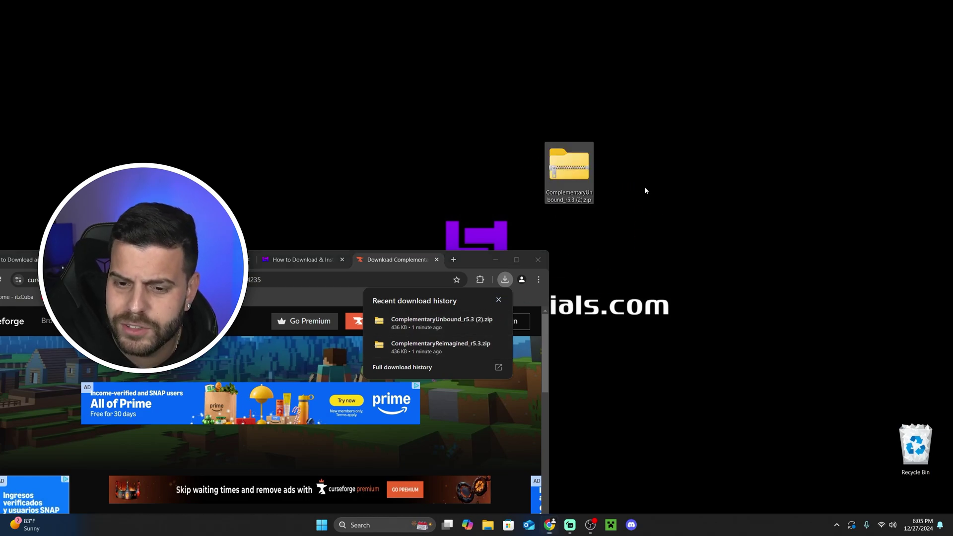
left_click_drag(767, 223, 529, 142)
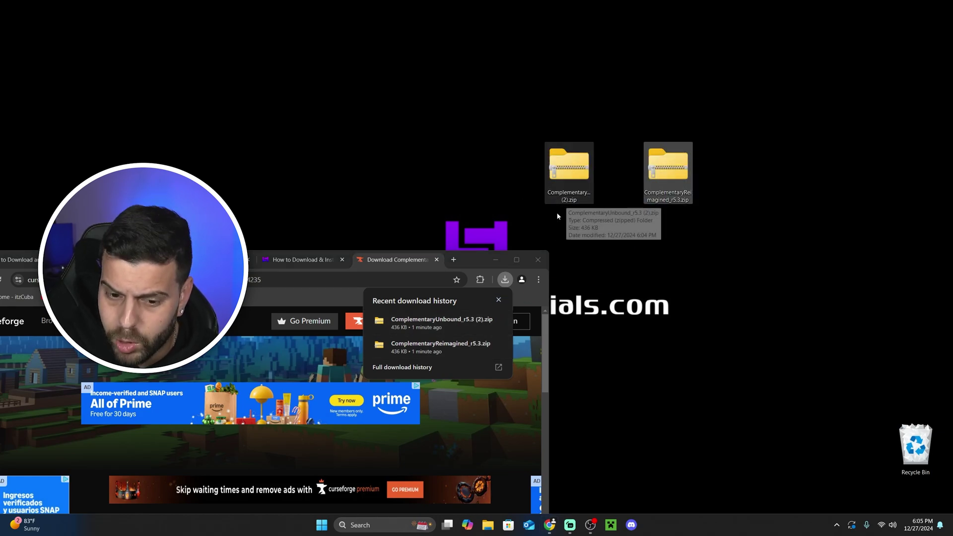
Select both shader zips together and move them higher on the desktop.
left_click_drag(471, 264, 494, 260)
left_click_drag(558, 219, 844, 185)
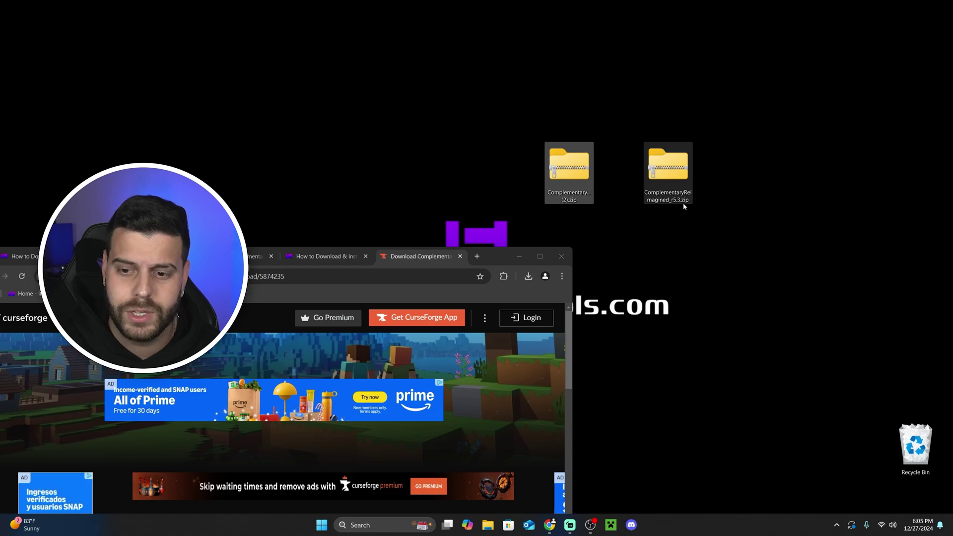
left_click(607, 230)
left_click_drag(759, 211, 580, 166)
left_click_drag(657, 166, 508, 96)
left_click(582, 163)
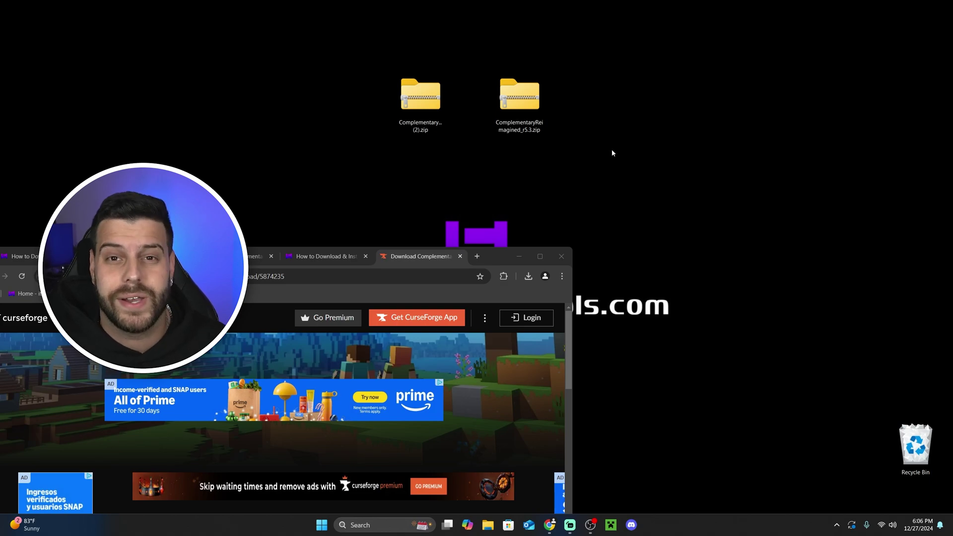
Maximize Chrome and switch to the How to Download and Install OptiFine guide.
double_click(499, 256)
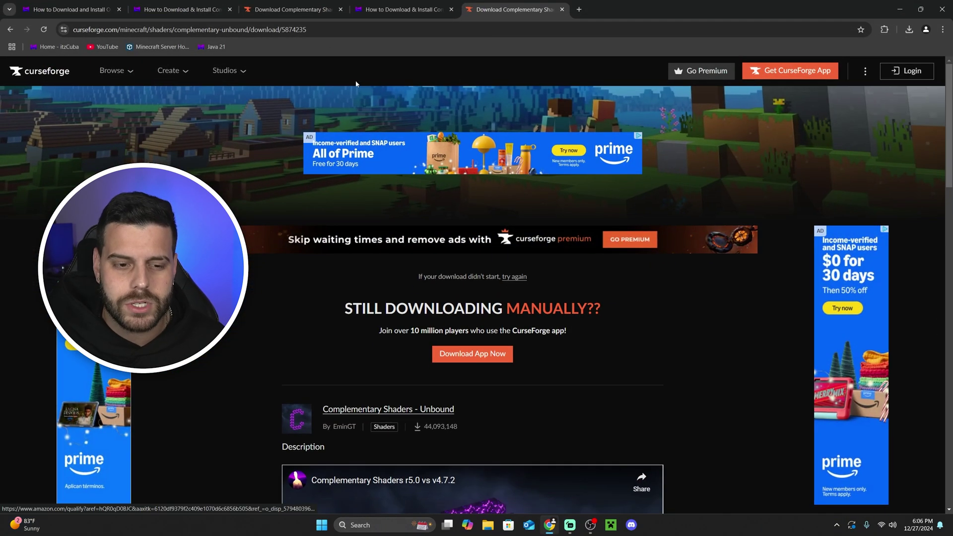
left_click(181, 9)
scroll(563, 200, "up", 5)
left_click(82, 4)
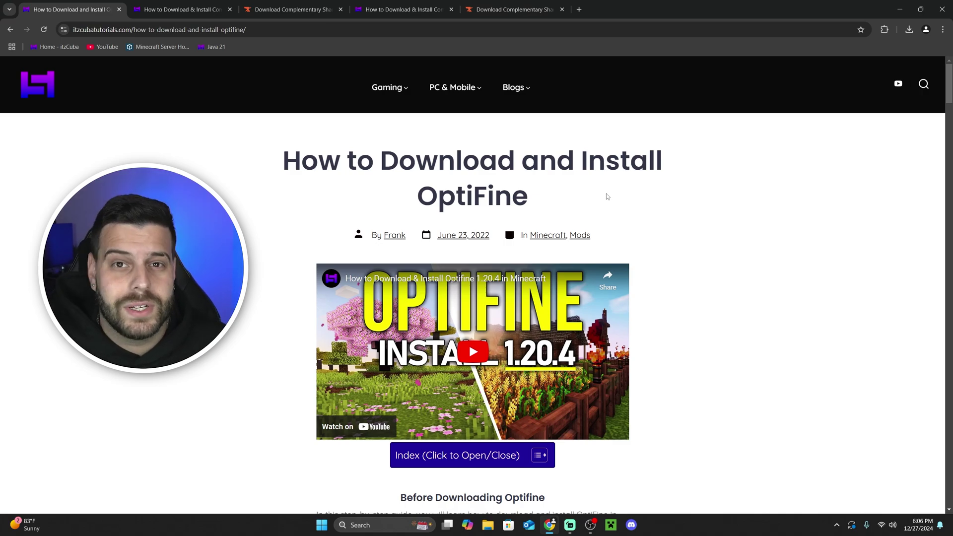
Scroll to Step 1 and open optifine.net/downloads via the 'Download OptiFine Here' image.
scroll(695, 188, "down", 3)
scroll(672, 207, "up", 3)
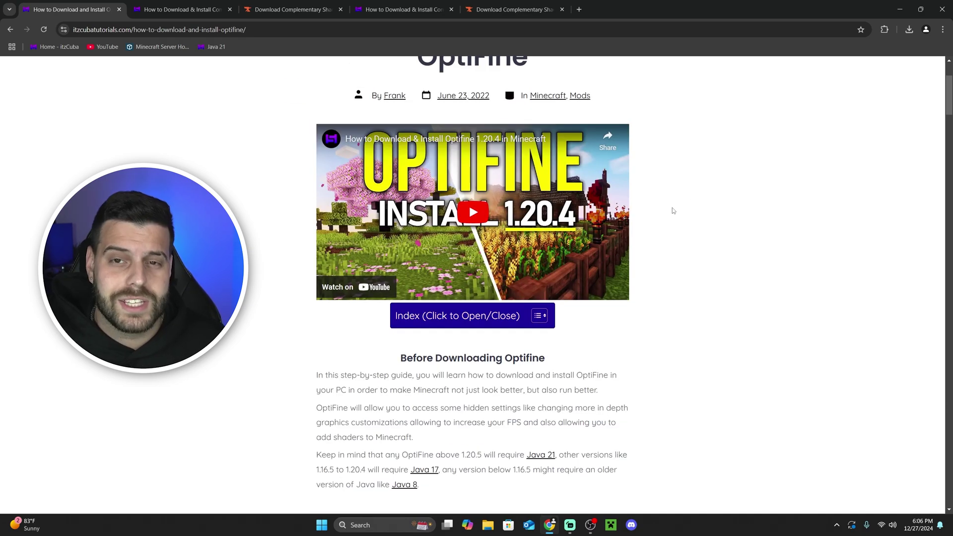
scroll(681, 203, "down", 5)
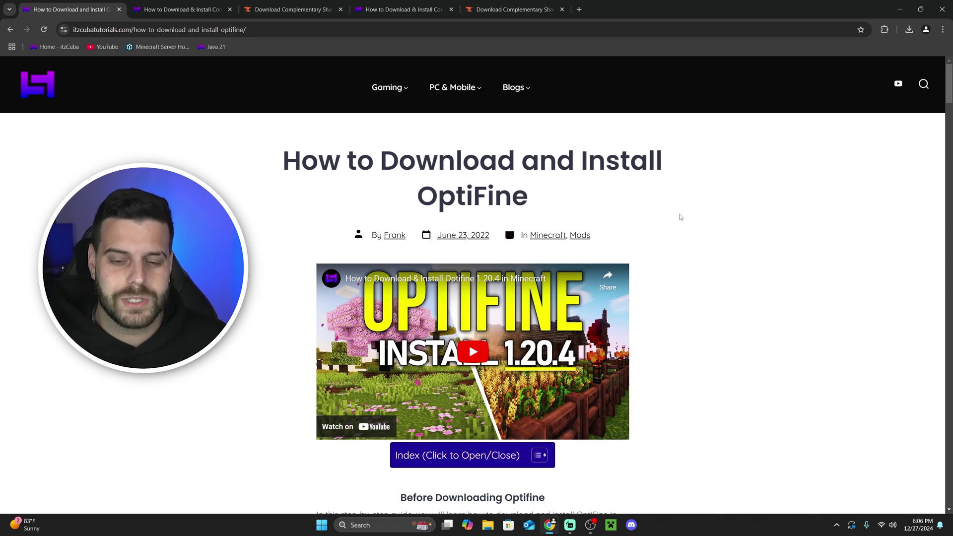
scroll(679, 217, "down", 10)
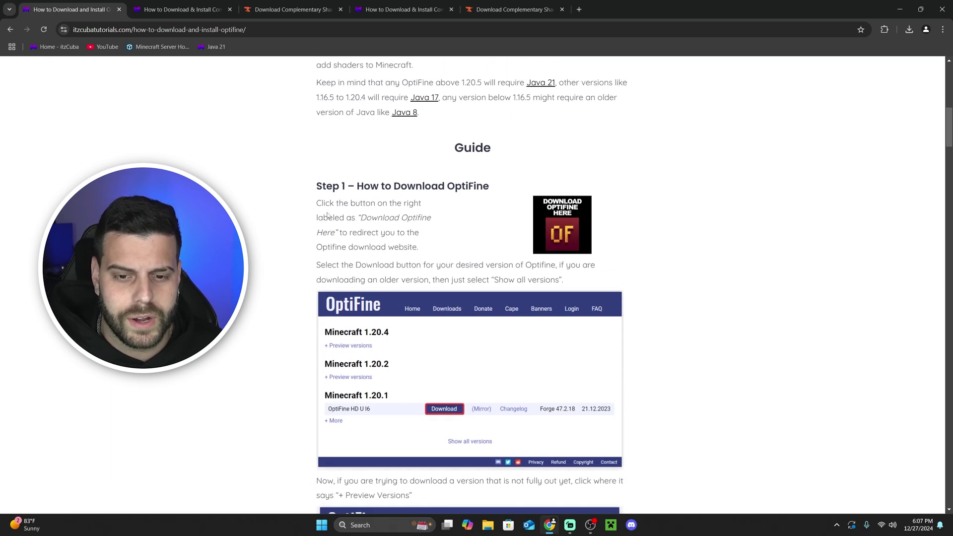
scroll(635, 248, "down", 7)
scroll(629, 276, "up", 7)
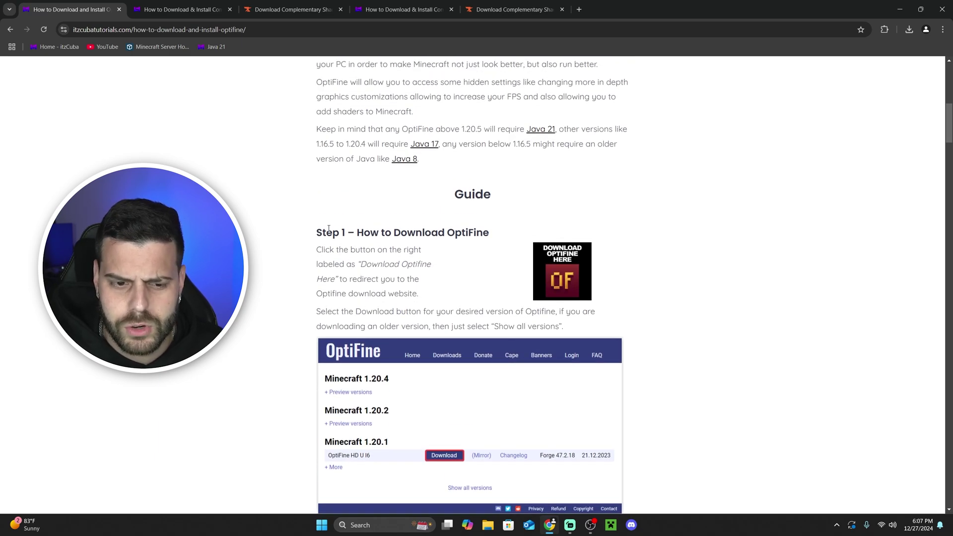
left_click(573, 258)
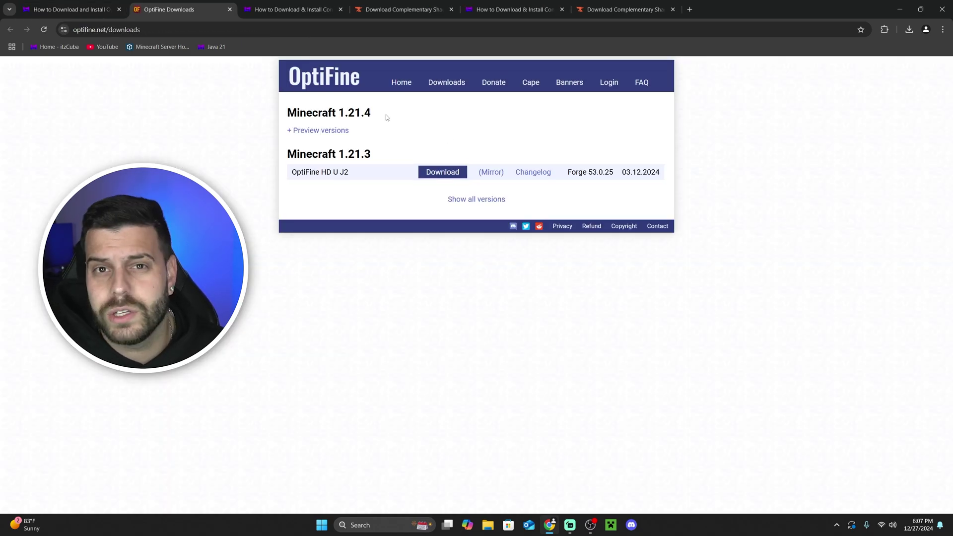
Expand the Minecraft 1.21.4 preview versions and highlight the J3 pre5 version name.
triple_click(415, 127)
left_click(421, 131)
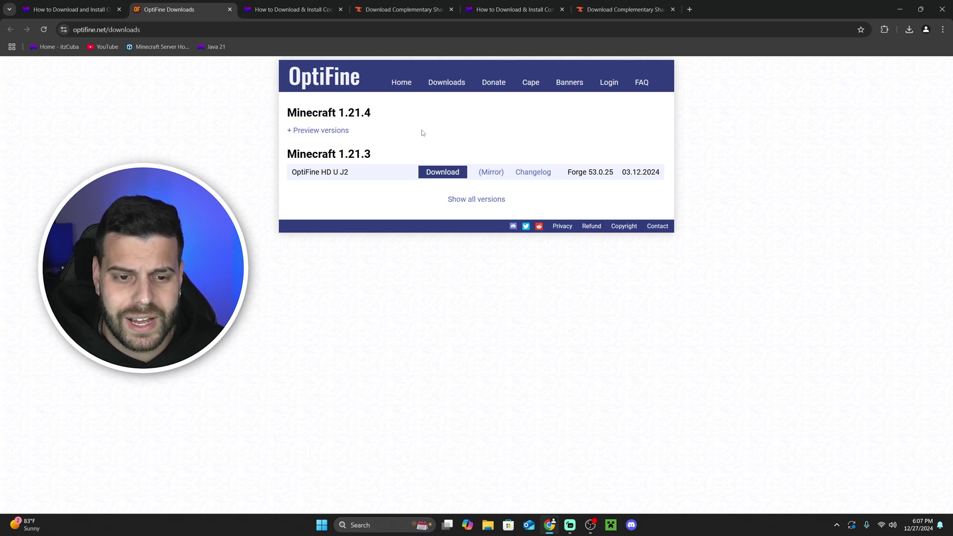
double_click(371, 117)
left_click(388, 116)
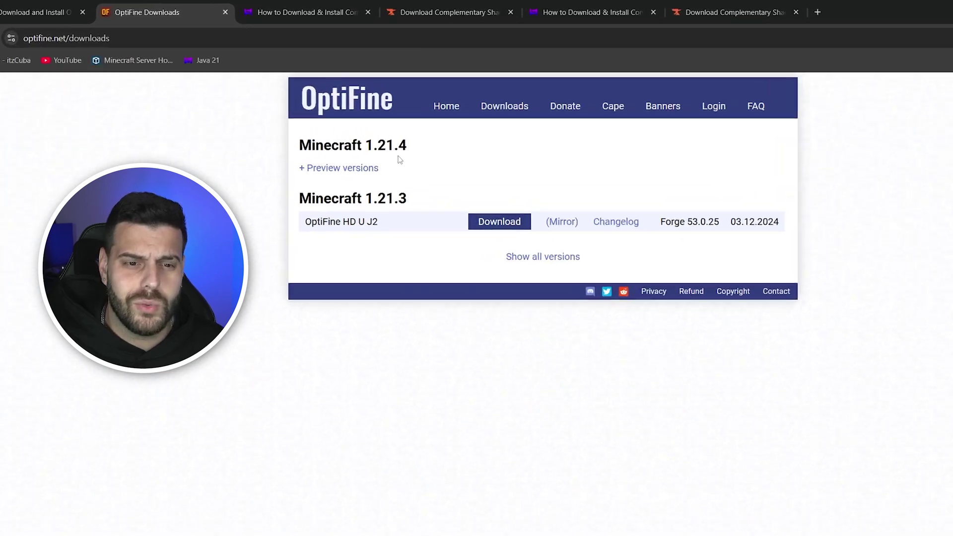
left_click(323, 169)
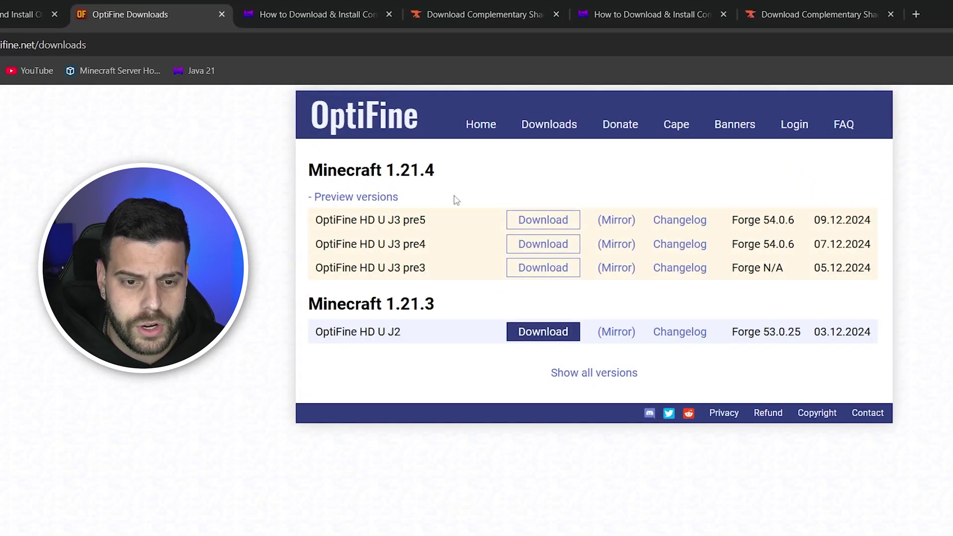
left_click_drag(426, 218, 409, 220)
left_click(426, 218)
left_click(426, 219)
left_click(408, 218)
Download the OptiFine 1.21.4 HD U J3 pre5 jar through its Mirror page.
left_click(426, 243)
left_click(416, 220)
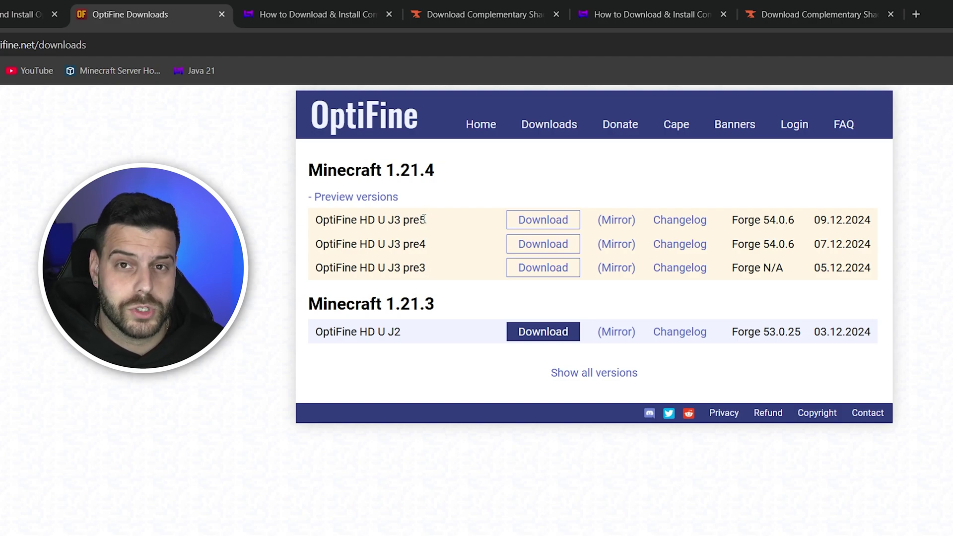
left_click(390, 198)
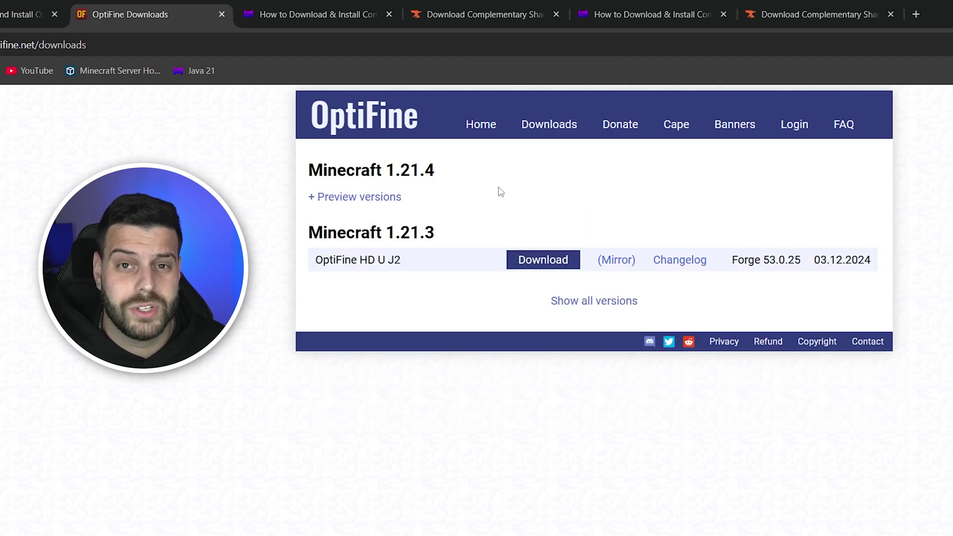
left_click(383, 198)
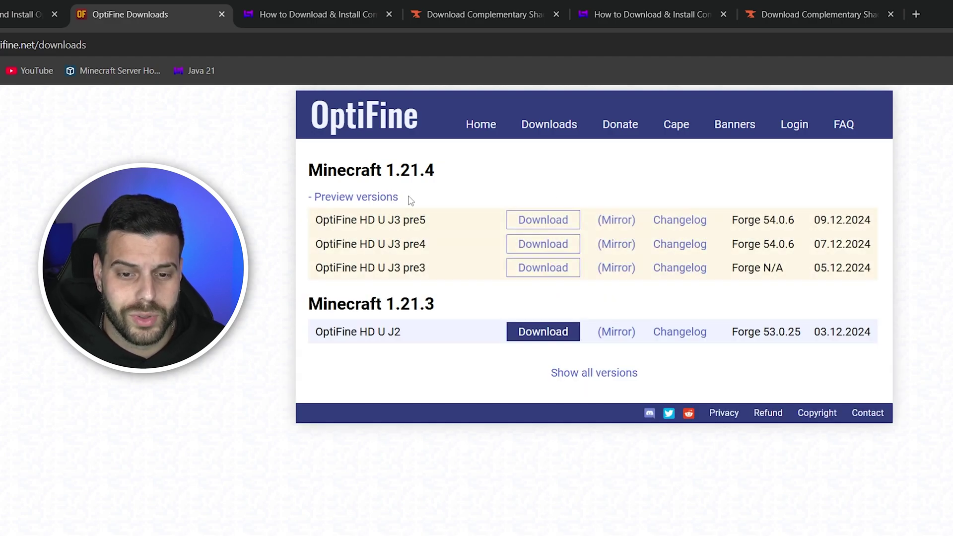
left_click(616, 220)
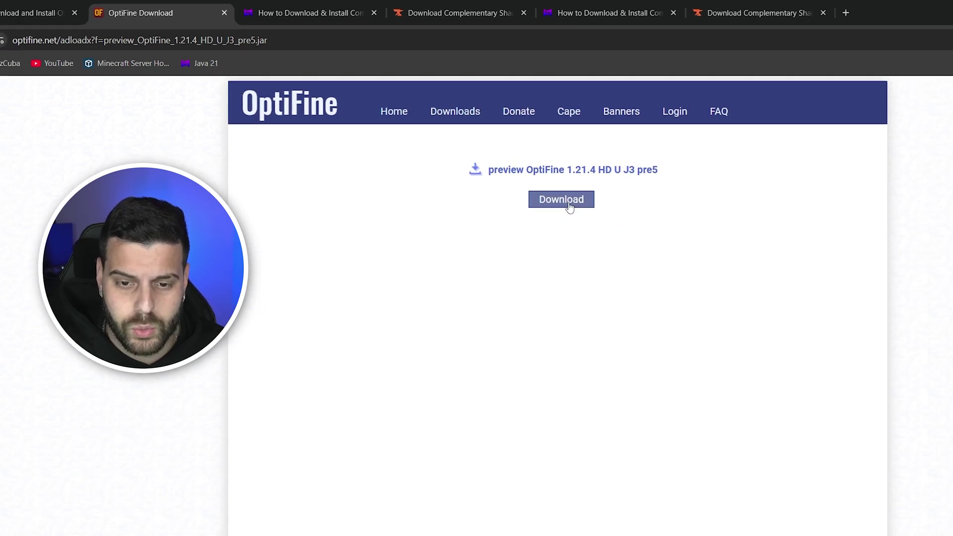
left_click(569, 208)
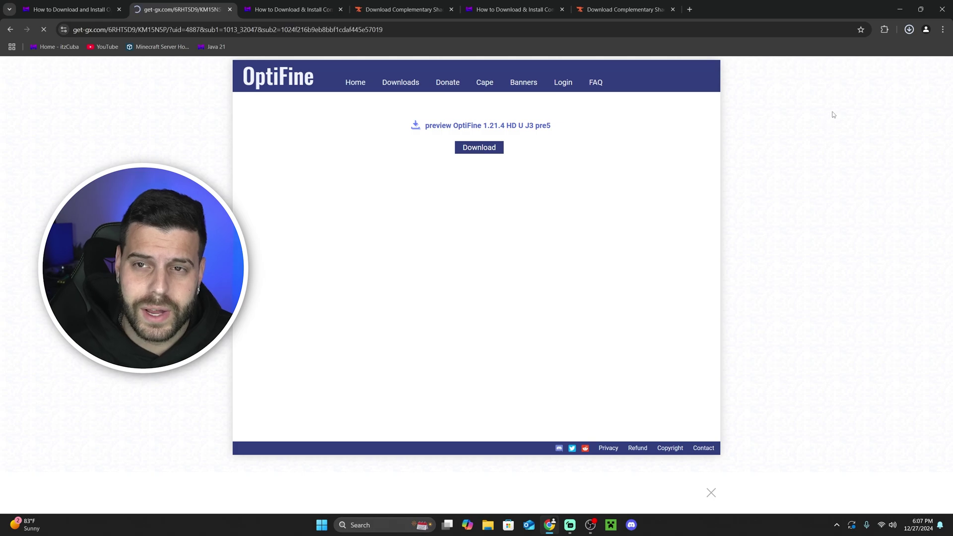
Shrink the browser and drag the OptiFine pre5 jar from Chrome's downloads onto the desktop.
key("super+Down")
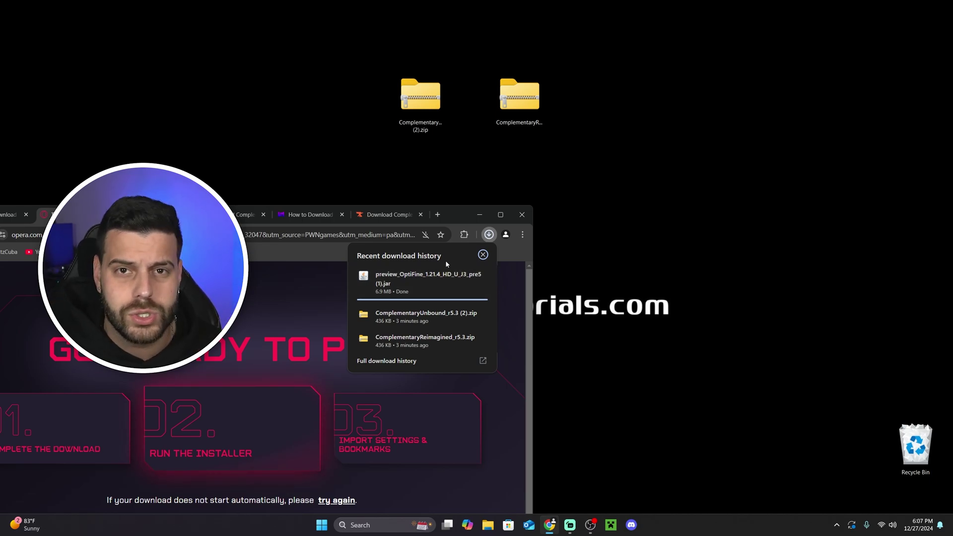
left_click_drag(410, 289, 640, 200)
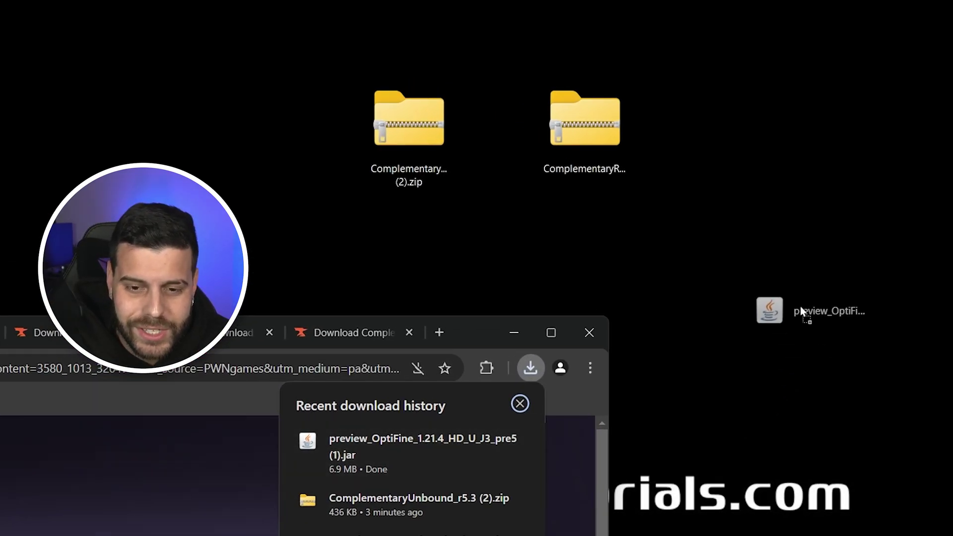
left_click_drag(800, 310, 799, 311)
Select the OptiFine jar and both shader zips and move them together on the desktop.
key("super+d")
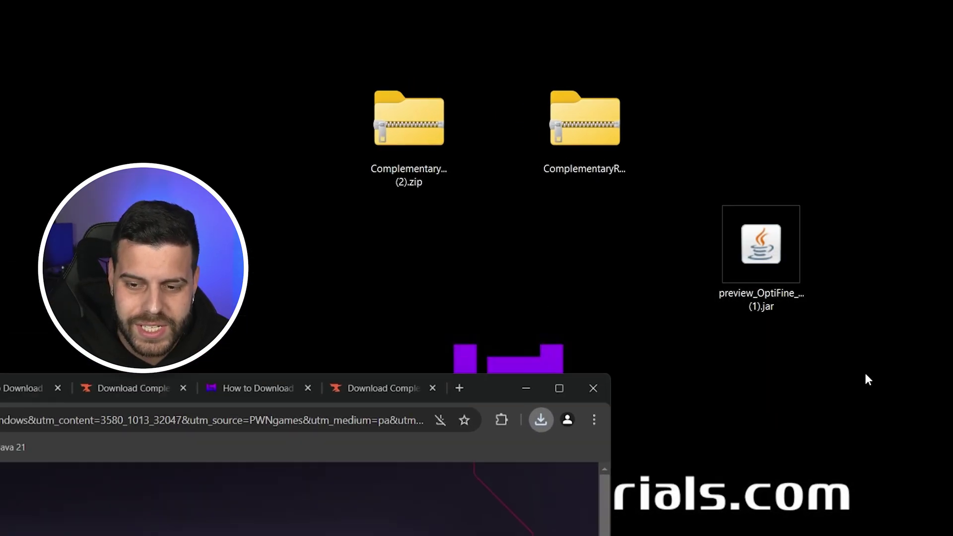
left_click_drag(941, 373, 312, 128)
left_click_drag(790, 246, 703, 245)
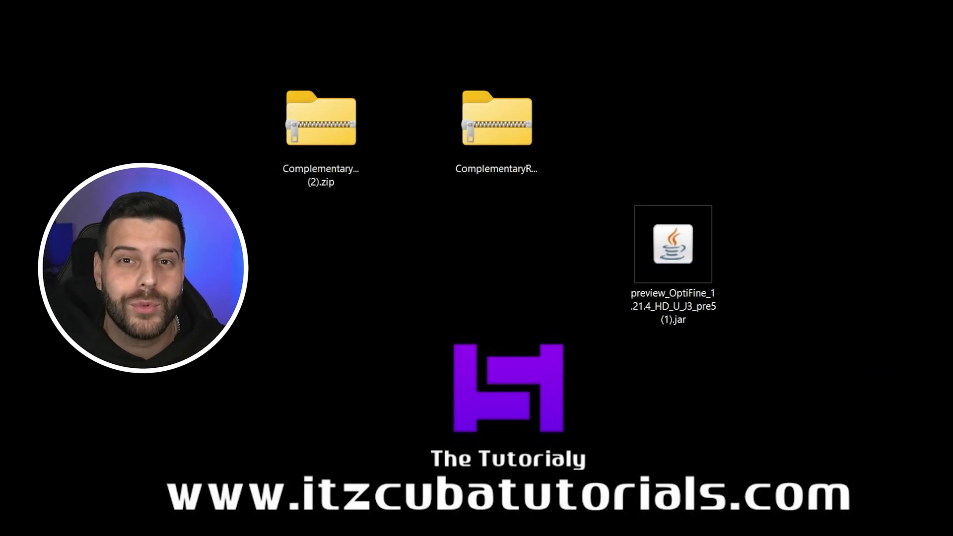
left_click_drag(839, 204, 768, 328)
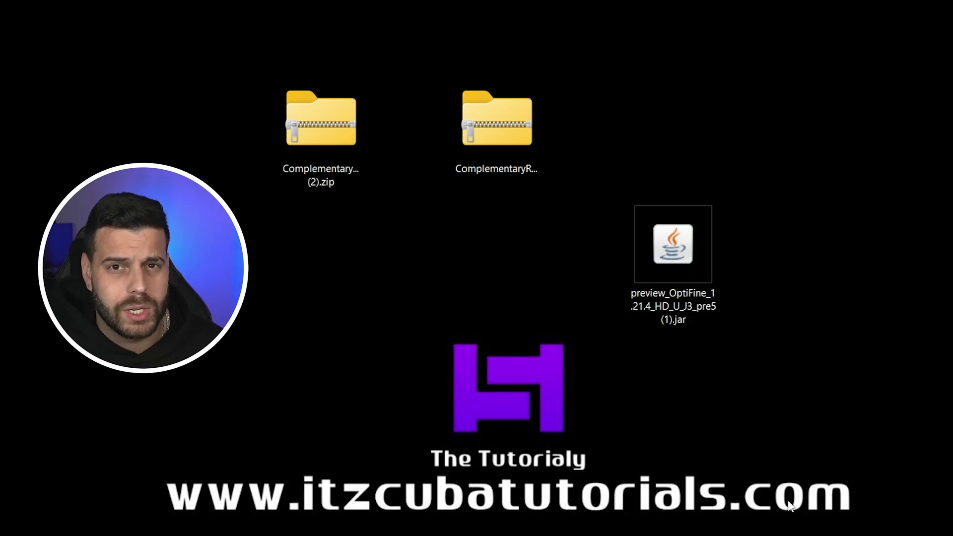
Run the OptiFine HD Ultra J3 pre5 installer jar to install OptiFine for Minecraft 1.21.4.
double_click(689, 263)
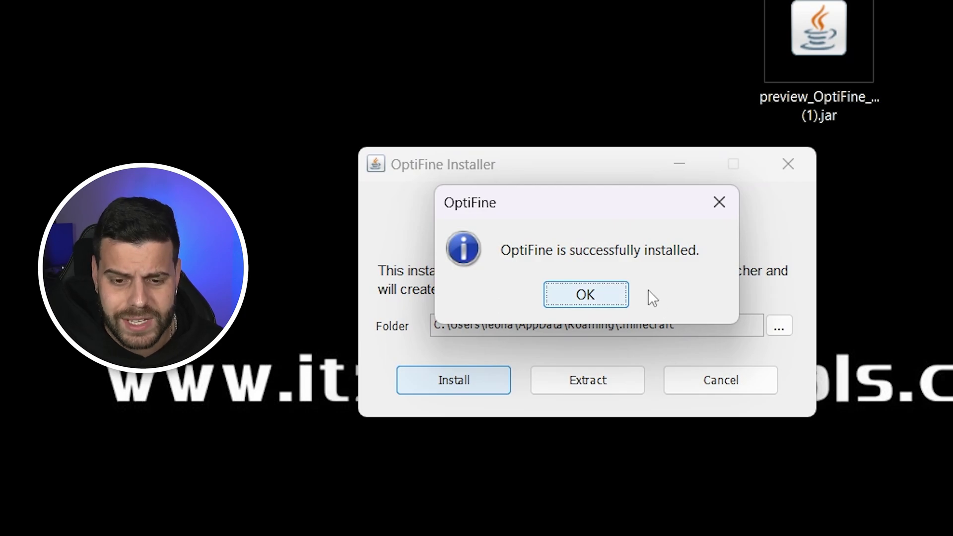
Dismiss the installation success message and delete the OptiFine jar from the desktop.
left_click(609, 296)
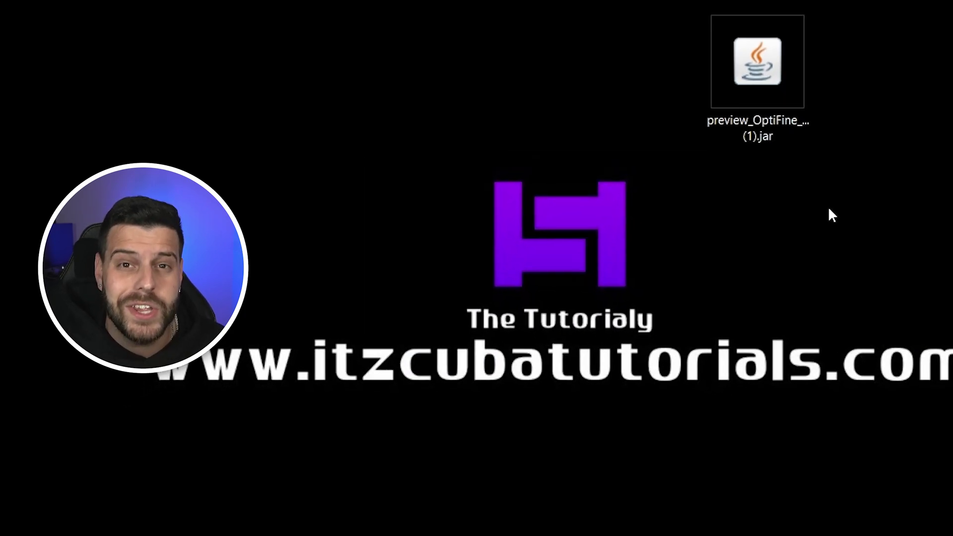
left_click(757, 62)
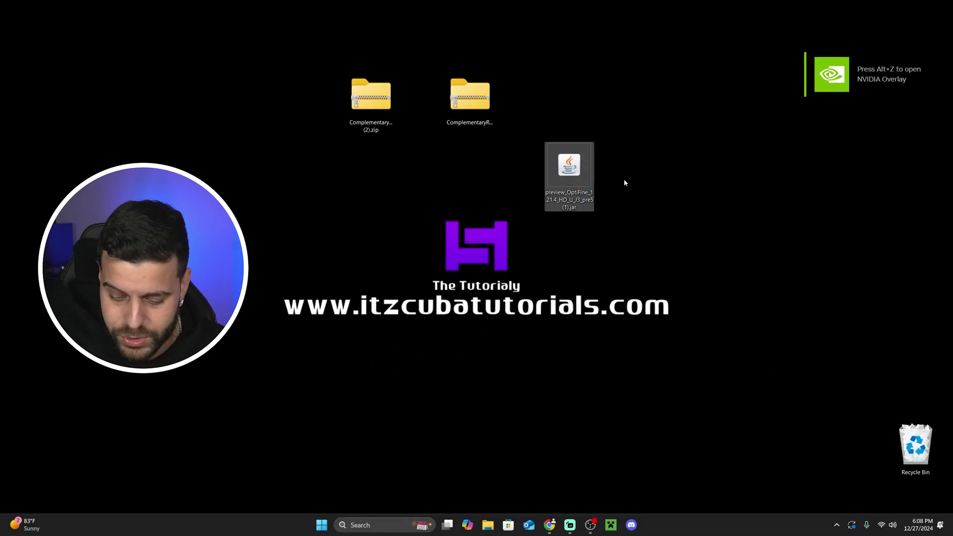
key("Delete")
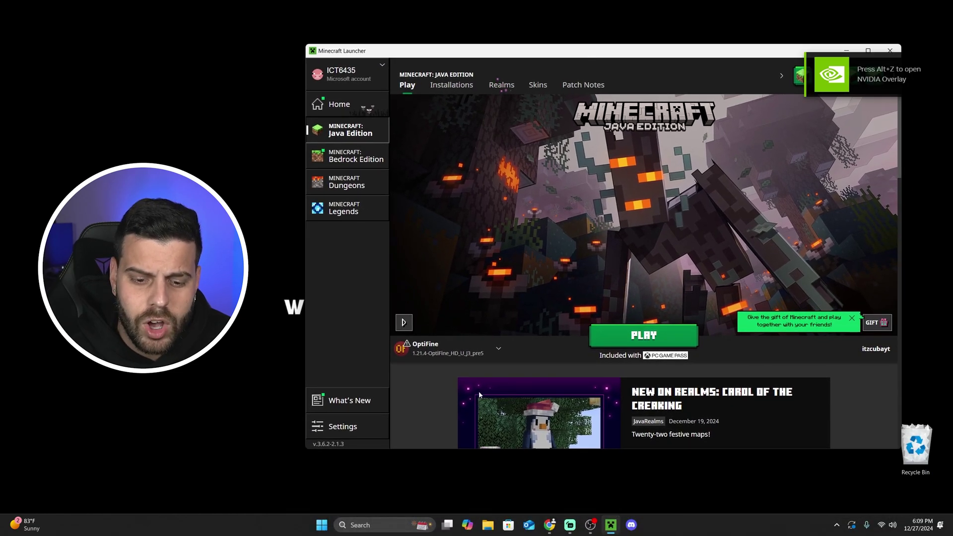
mouse_move(191, 399)
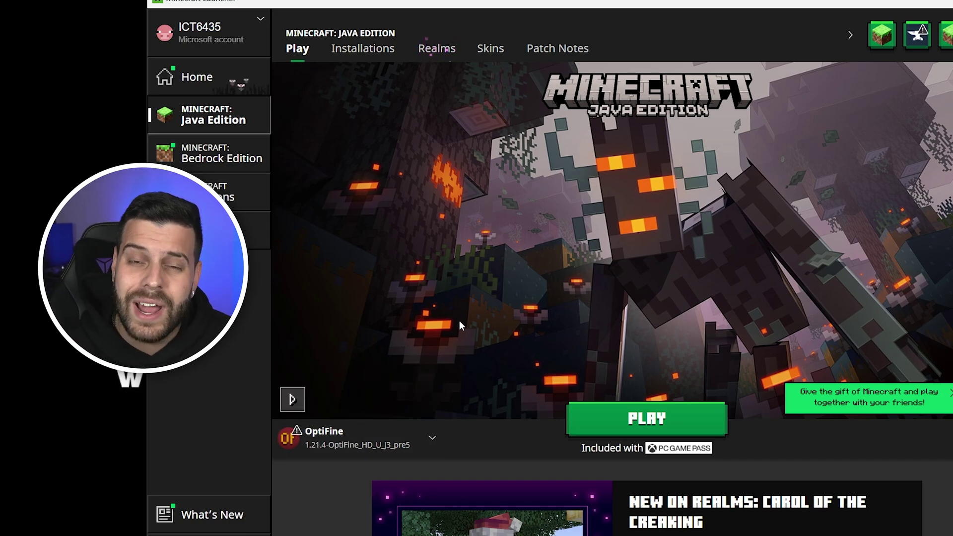
Go to the Installations list and toggle the modded installations filter off and back on.
left_click(365, 46)
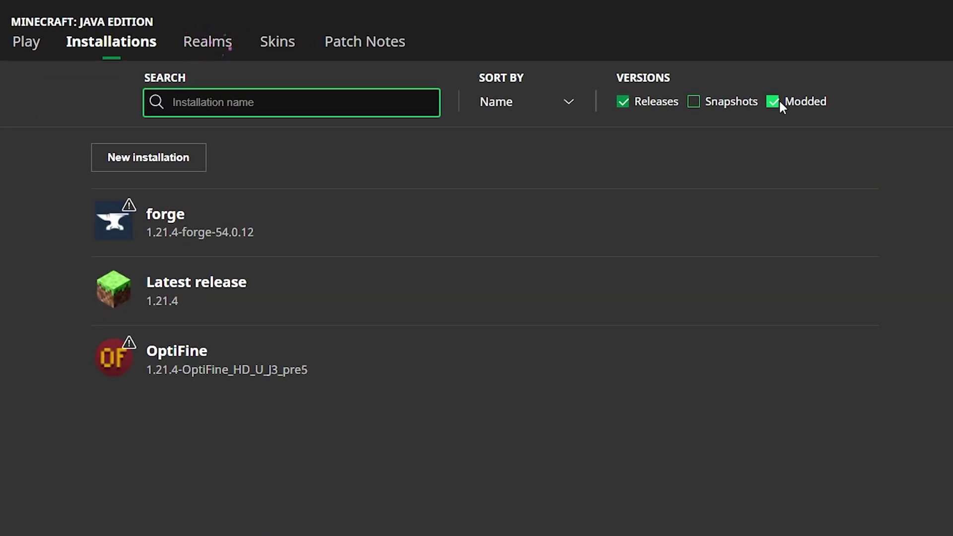
left_click(772, 101)
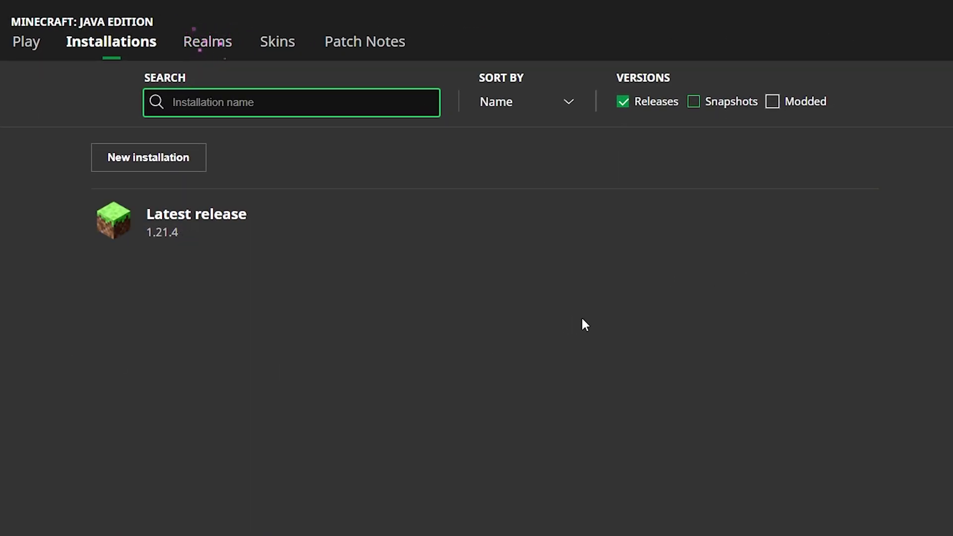
left_click(773, 103)
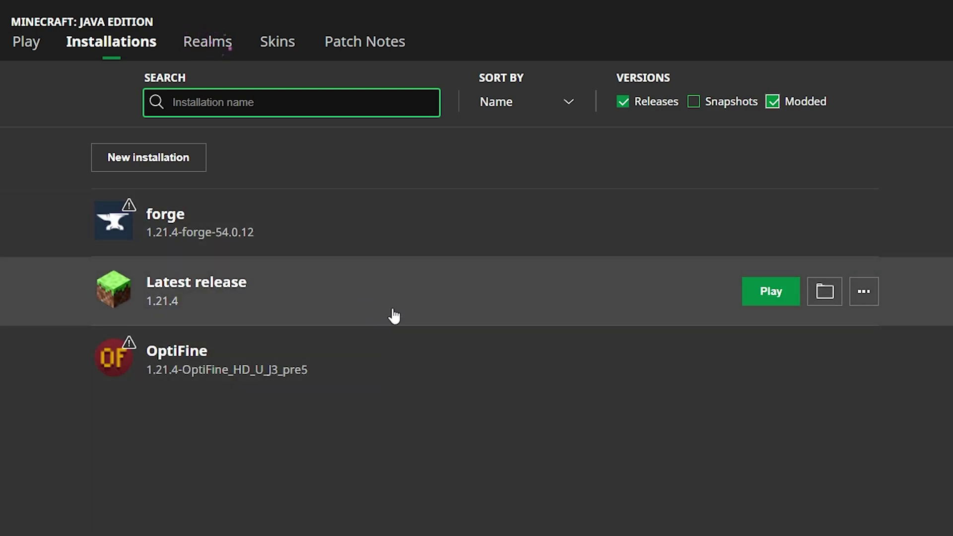
Fill in a new 'apex hosting' installation on 1.21.4-OptiFine_HD_U_J3_pre5, then cancel it.
left_click(198, 158)
left_click(349, 244)
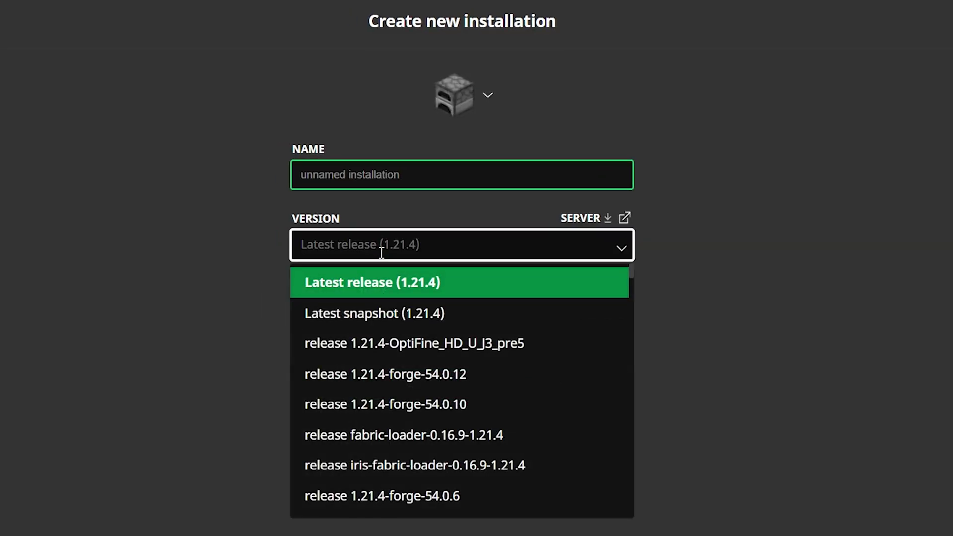
type("optifine")
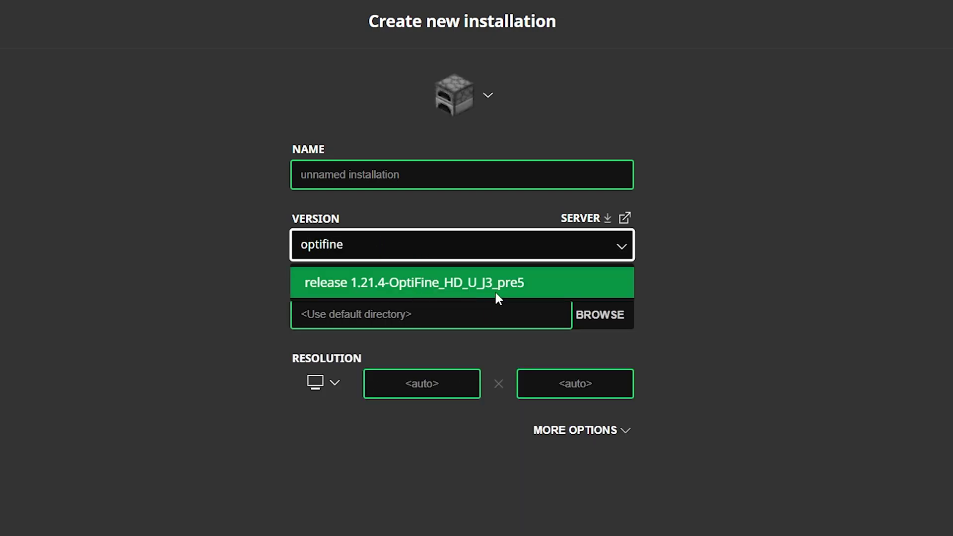
left_click(403, 284)
left_click(435, 177)
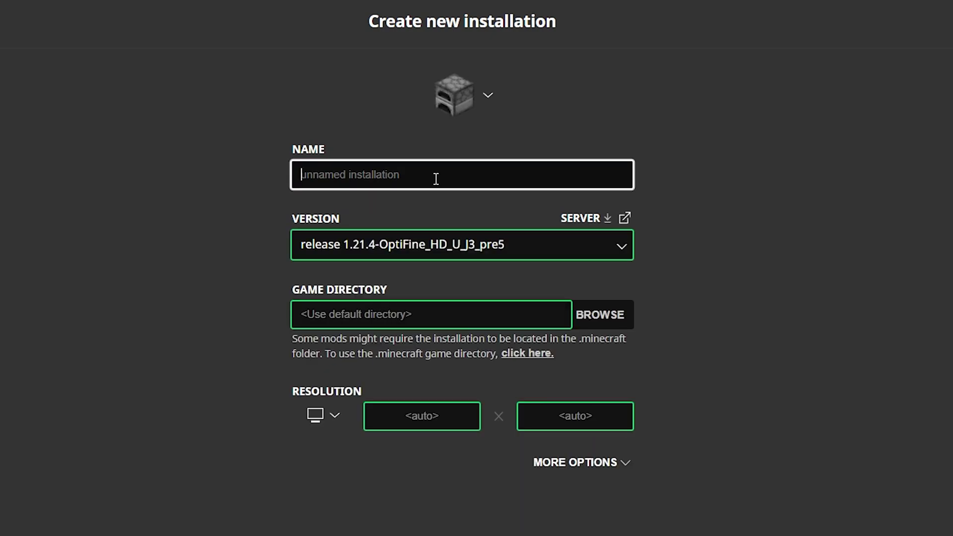
type("apex hosting")
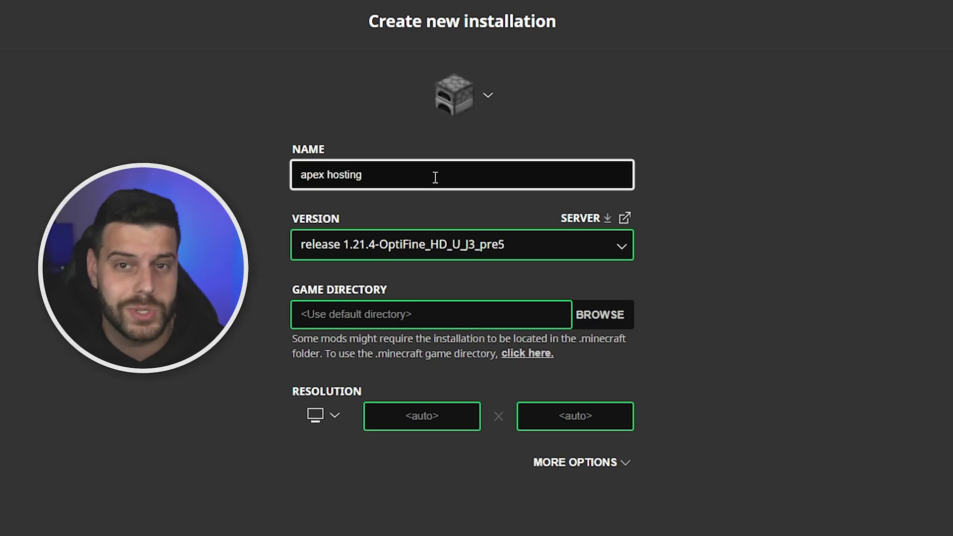
left_click(779, 186)
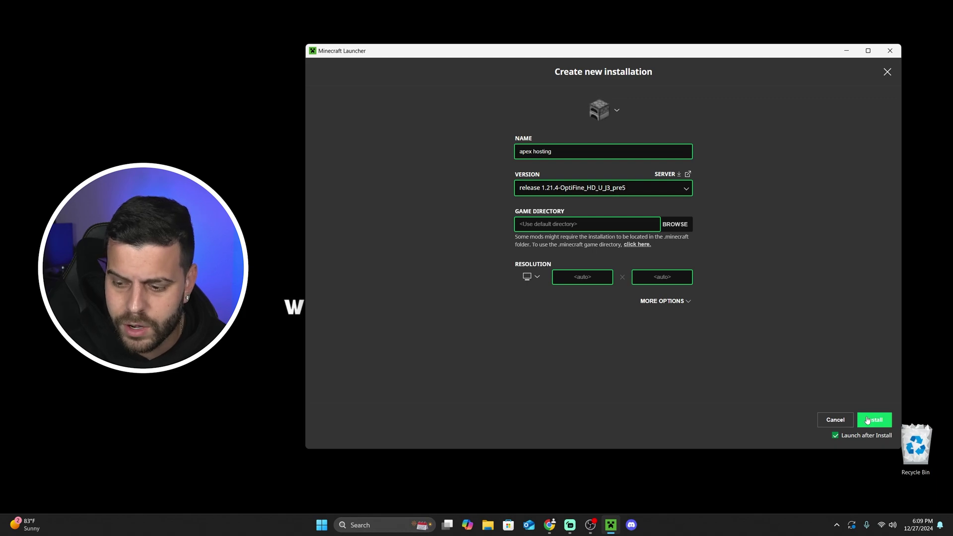
left_click(835, 420)
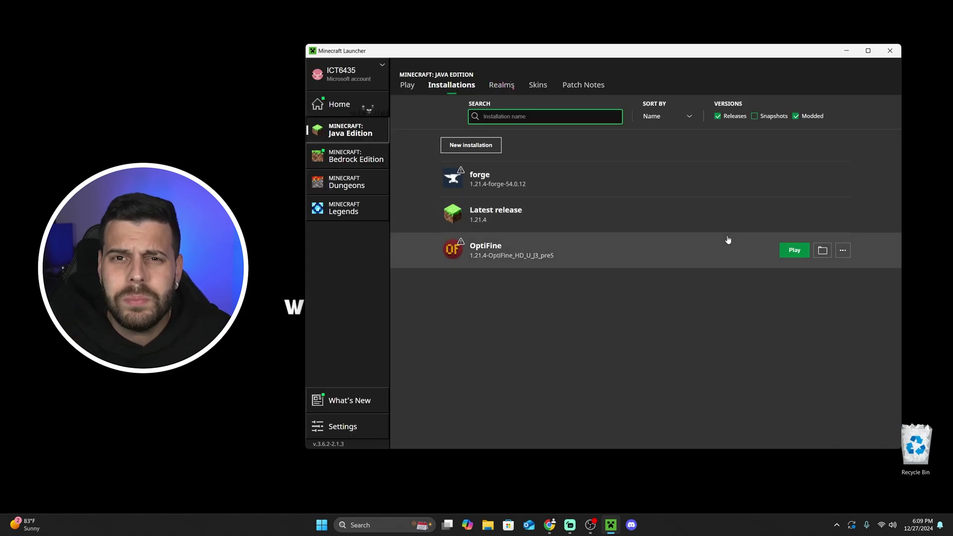
Play the 1.21.4-OptiFine_HD_U_J3_pre5 installation to reach the Minecraft title screen.
left_click(794, 250)
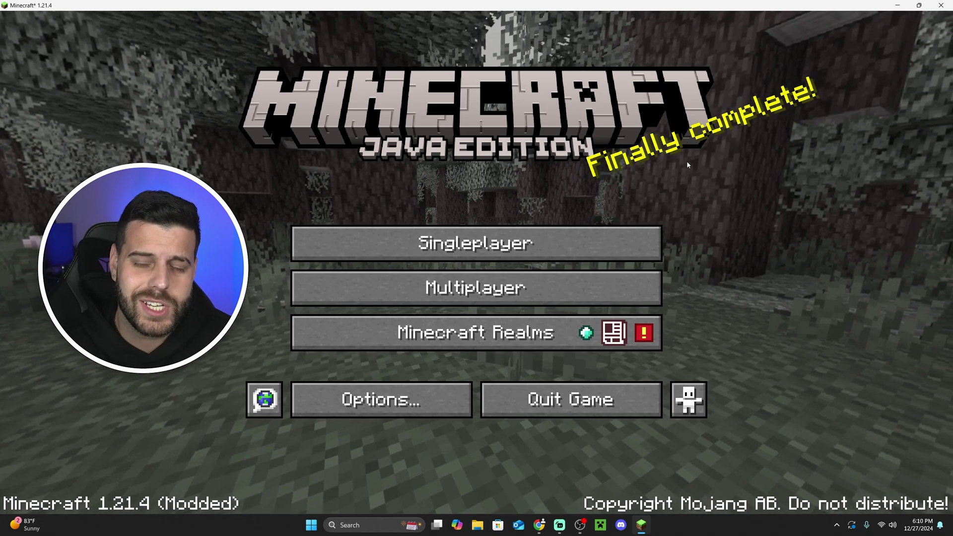
Load the first singleplayer world, then go to Options > Video Settings > Shaders.
left_click(541, 243)
left_click(259, 136)
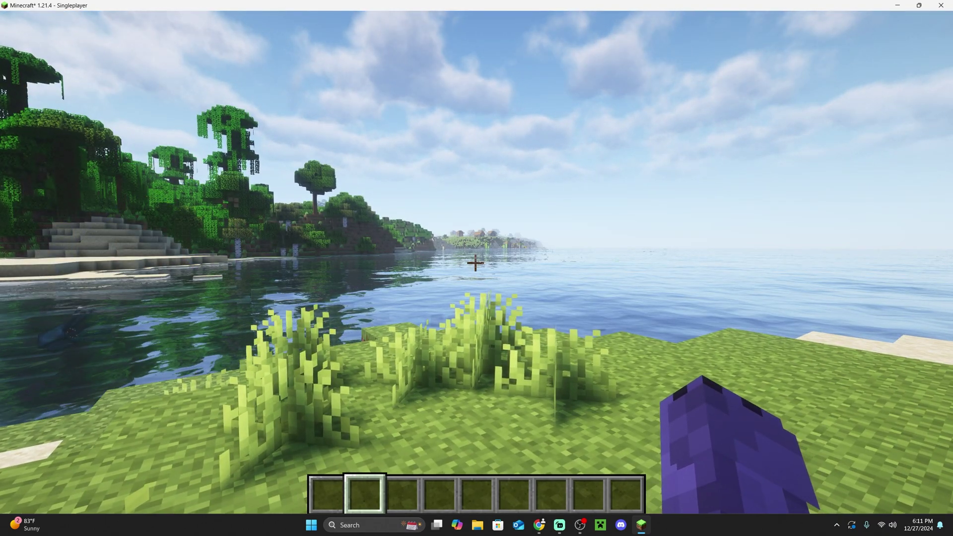
key("Escape")
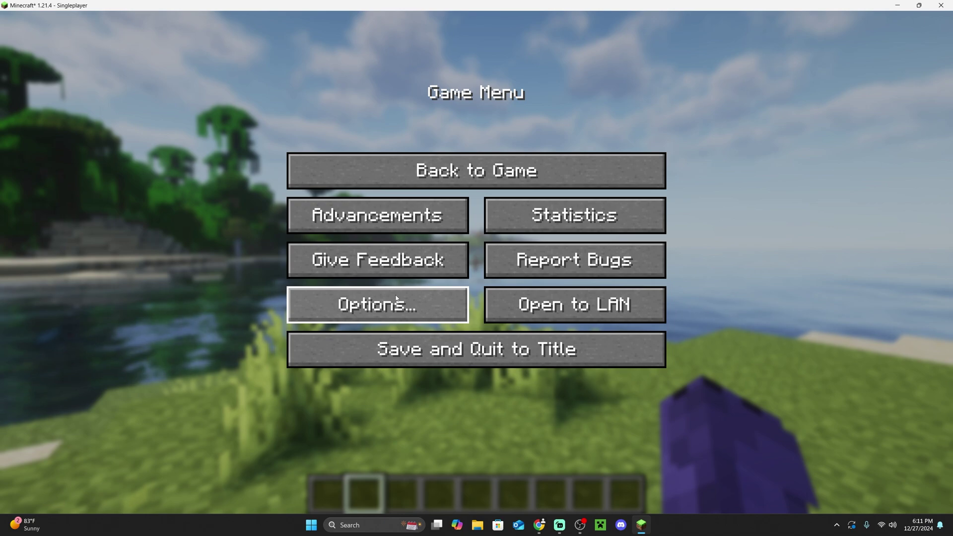
left_click(395, 298)
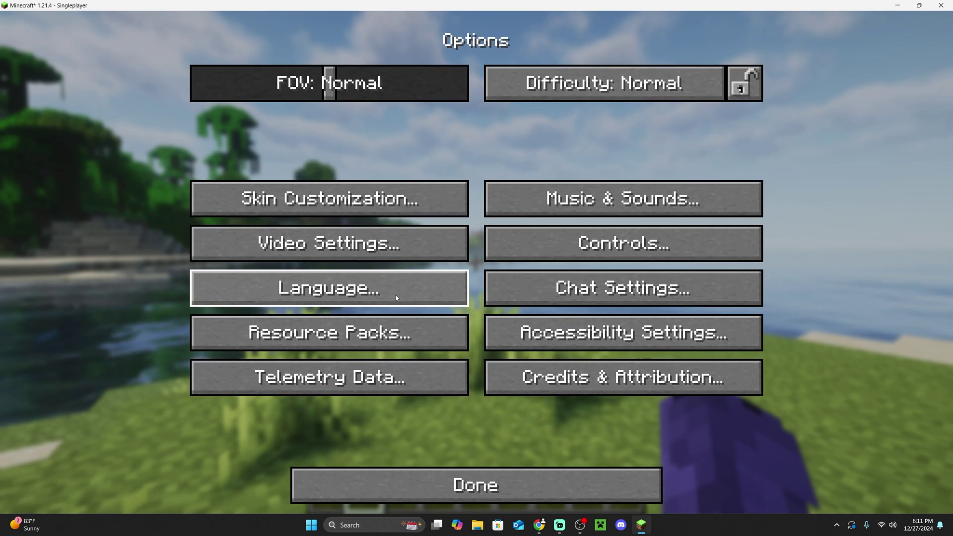
left_click(412, 242)
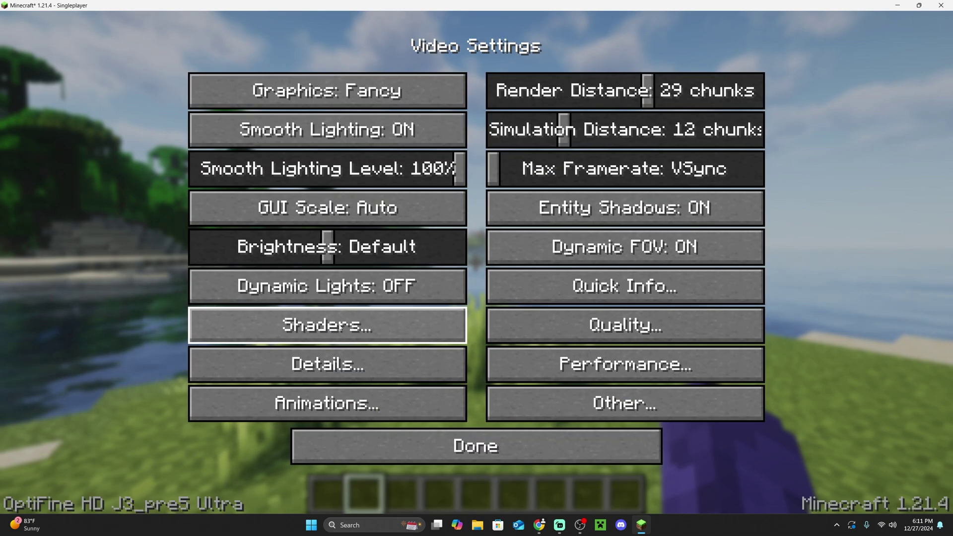
left_click(394, 325)
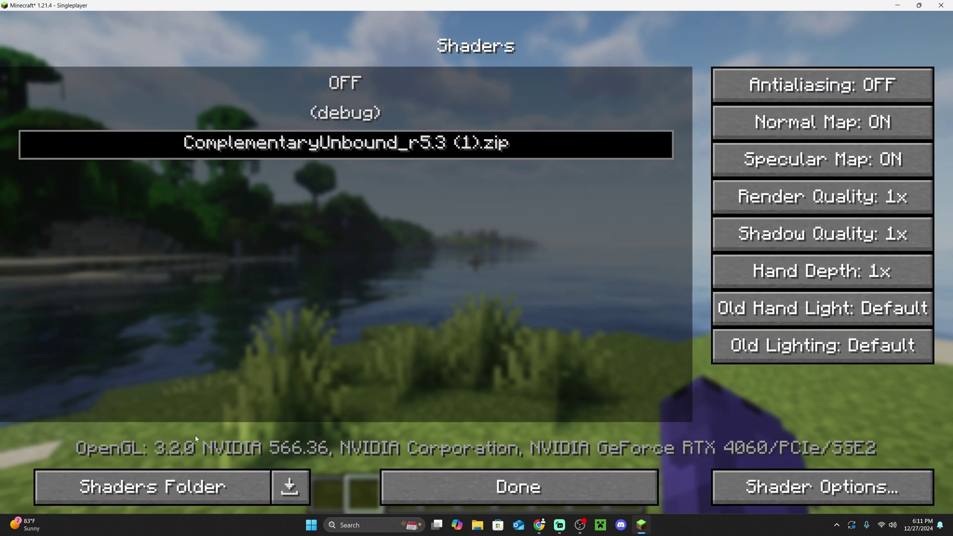
Open the shaderpacks folder and try deleting ComplementaryUnbound_r5.3 (1).zip, dismissing the folder-in-use error.
left_click(227, 488)
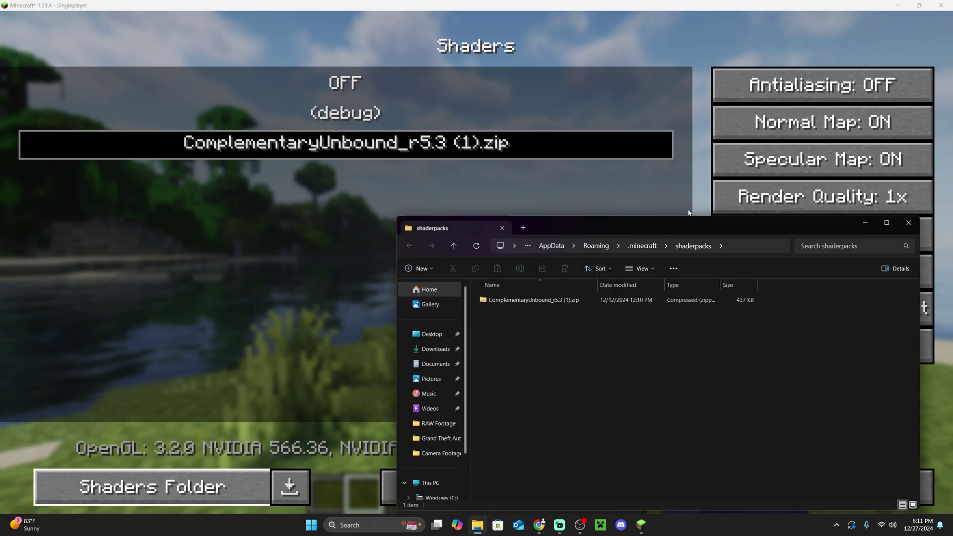
left_click_drag(679, 227, 656, 94)
left_click_drag(674, 262, 520, 159)
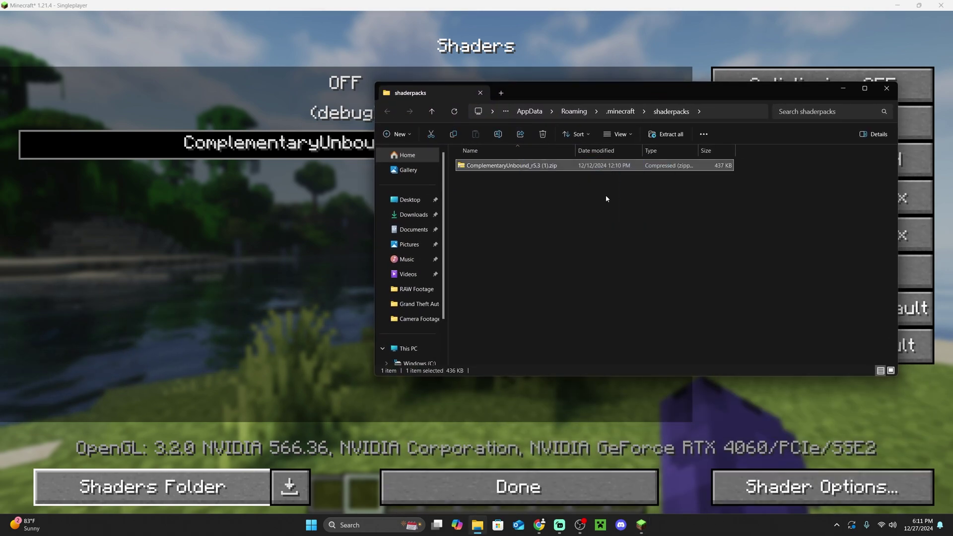
key("Delete")
left_click(546, 248)
Let Minecraft release the file, then delete ComplementaryUnbound_r5.3 (1).zip from shaderpacks.
left_click_drag(629, 208, 486, 151)
left_click(272, 94)
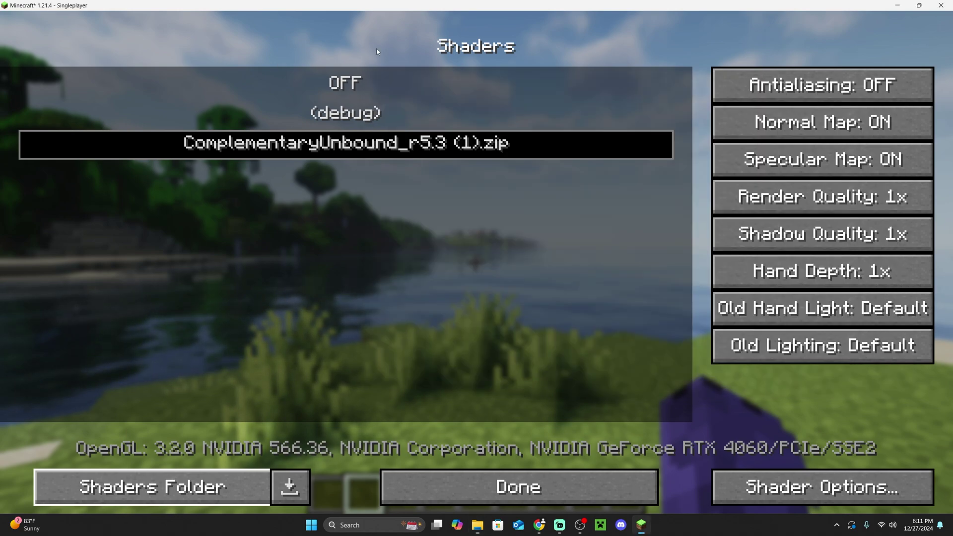
left_click(477, 525)
left_click_drag(638, 193, 500, 149)
key("Delete")
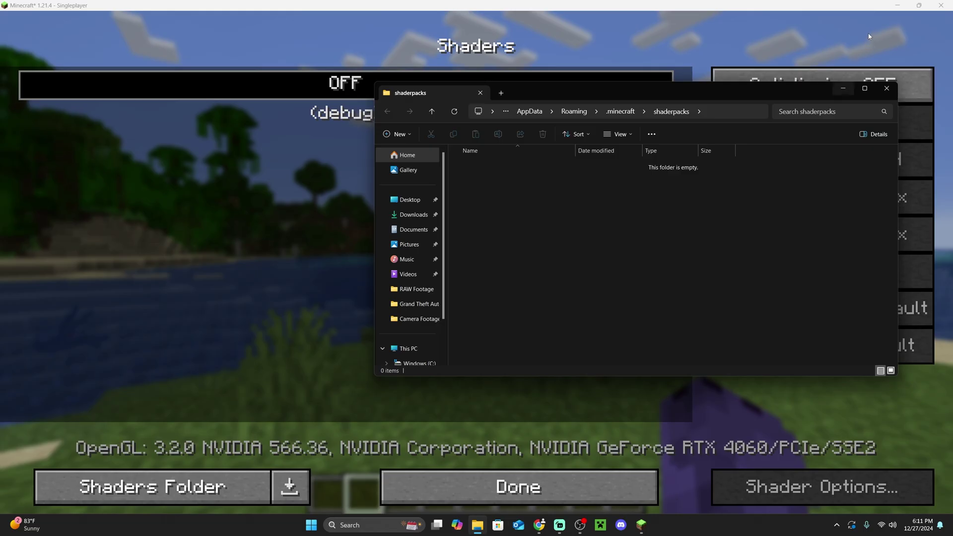
Move ComplementaryUnbound_r5.3 (2).zip and ComplementaryReimagined_r5.3.zip from the desktop into shaderpacks, then return to Minecraft.
left_click(869, 11)
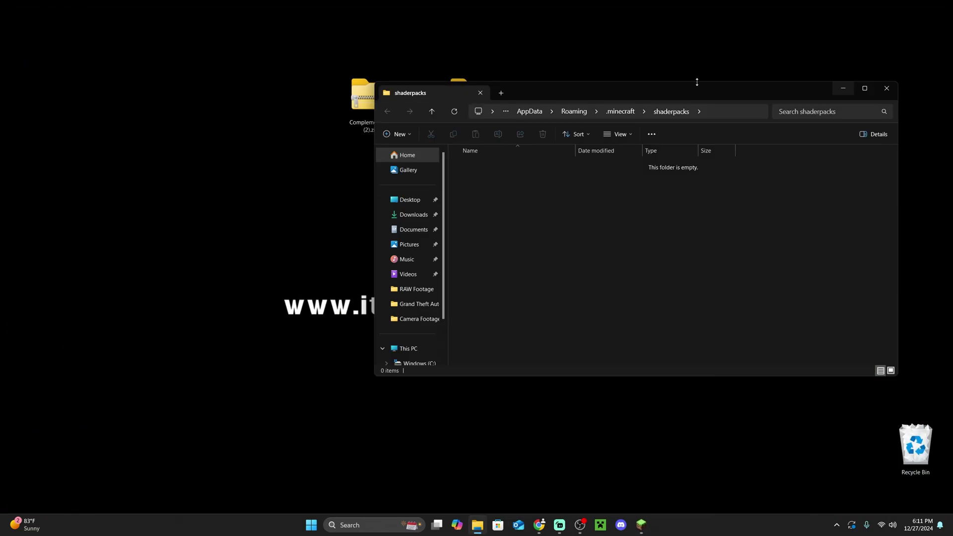
left_click_drag(695, 81, 660, 168)
left_click_drag(616, 55, 358, 130)
left_click_drag(268, 109, 487, 343)
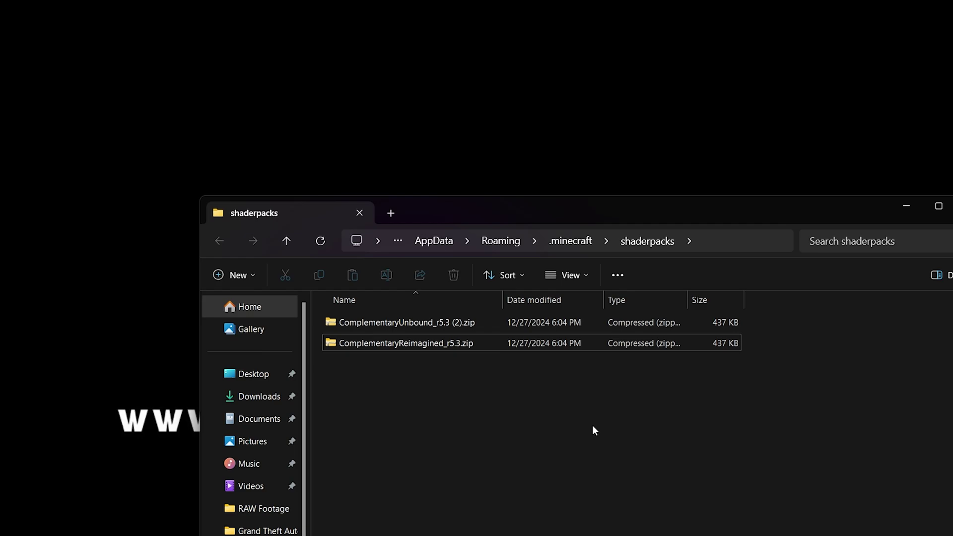
left_click_drag(796, 457, 620, 318)
left_click(678, 441)
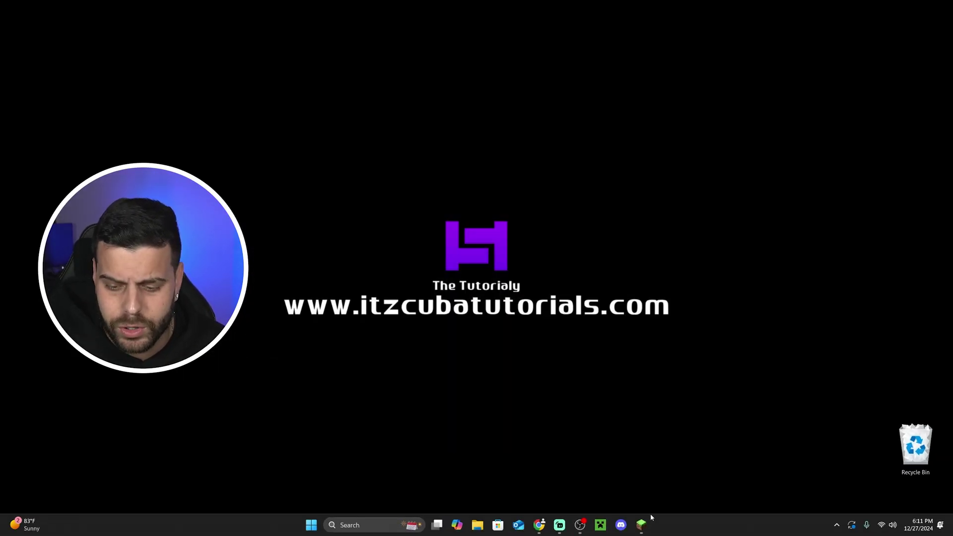
left_click(641, 524)
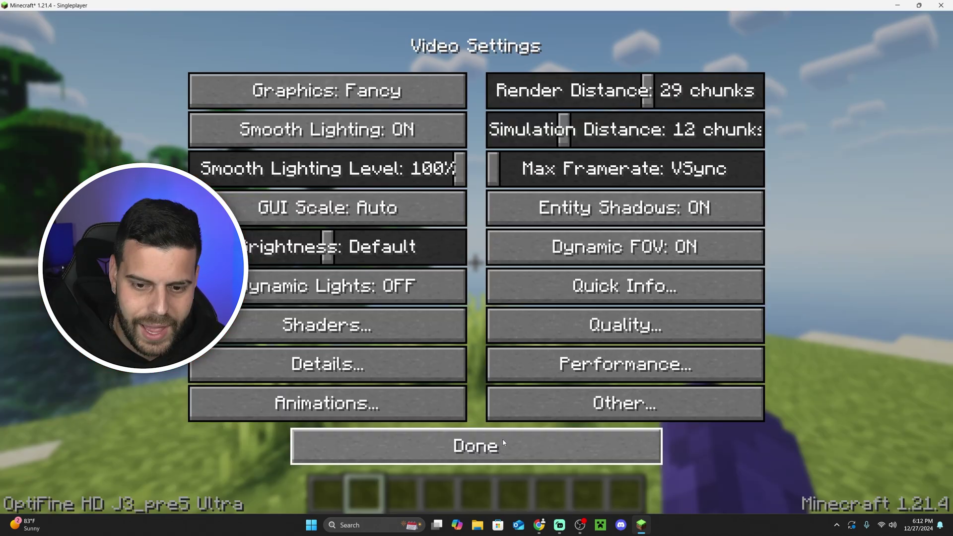
Back out of the video settings and options and resume the game.
left_click(502, 439)
left_click(490, 474)
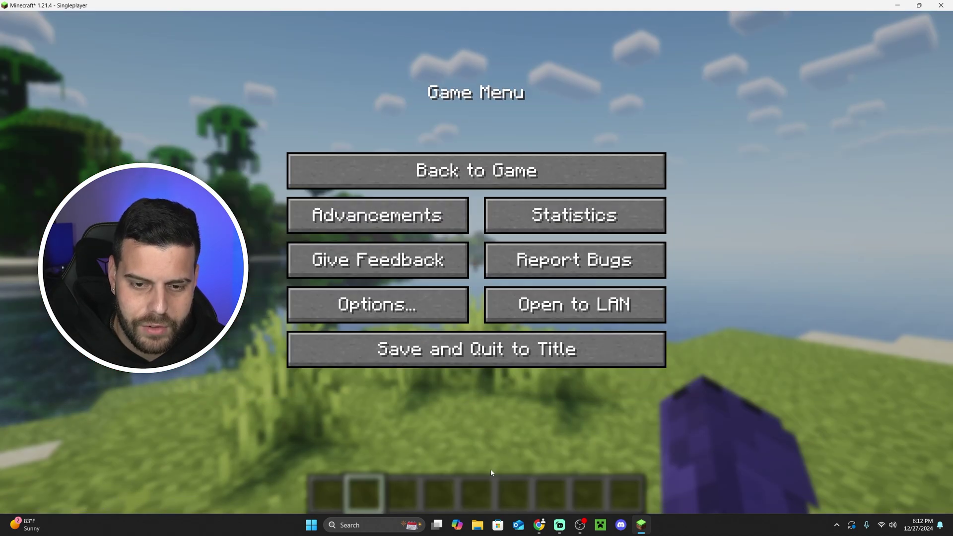
key("Escape")
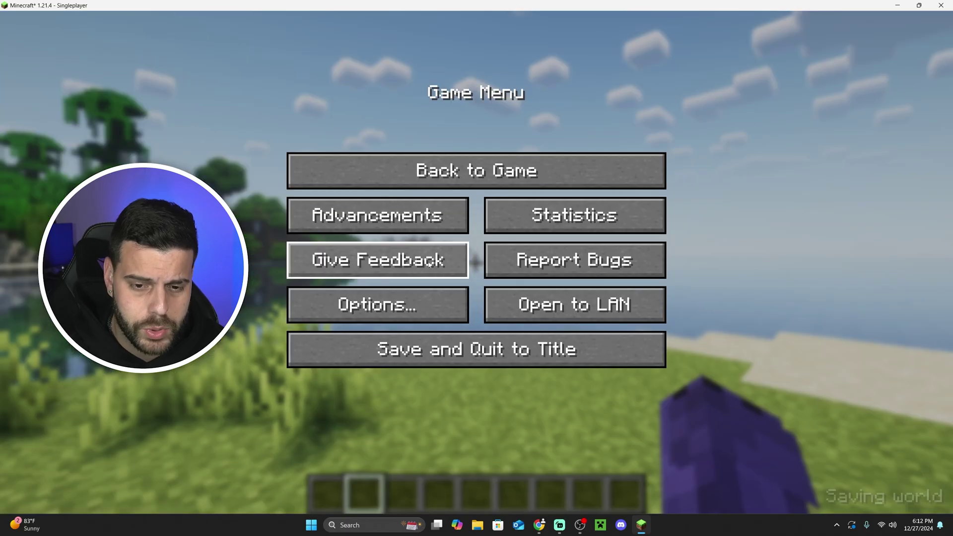
Select the ComplementaryUnbound_r5.3 (2).zip shader pack and resume play with shaders applied.
left_click(415, 300)
left_click(376, 245)
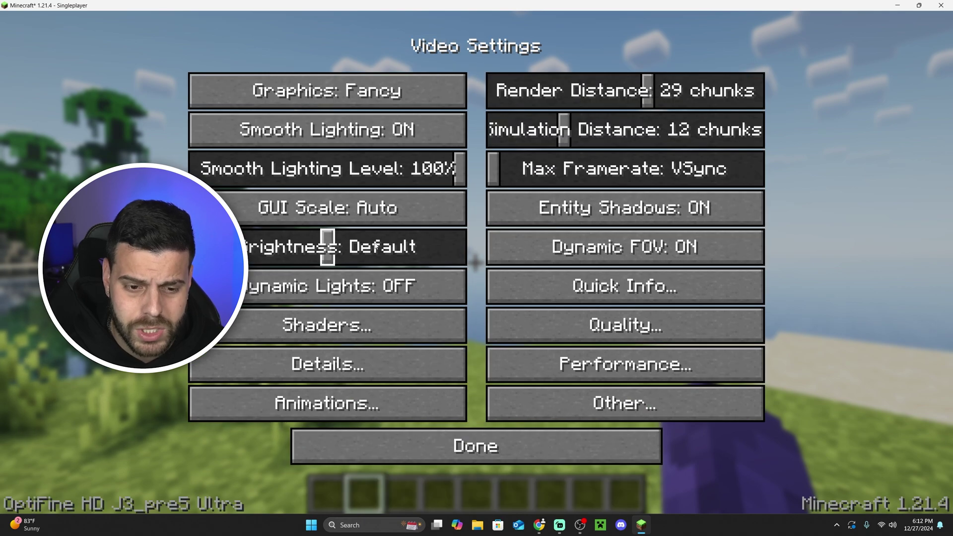
left_click(394, 322)
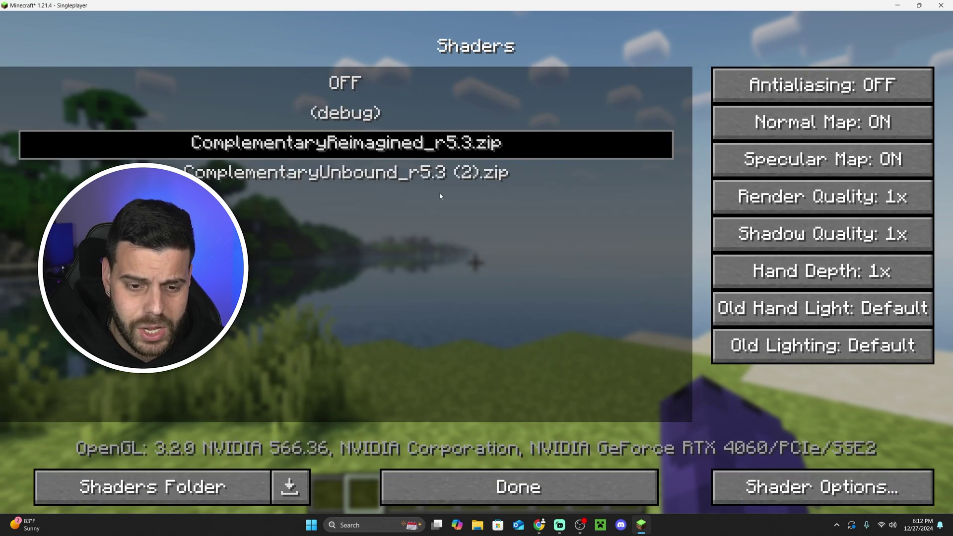
left_click(409, 175)
left_click(550, 478)
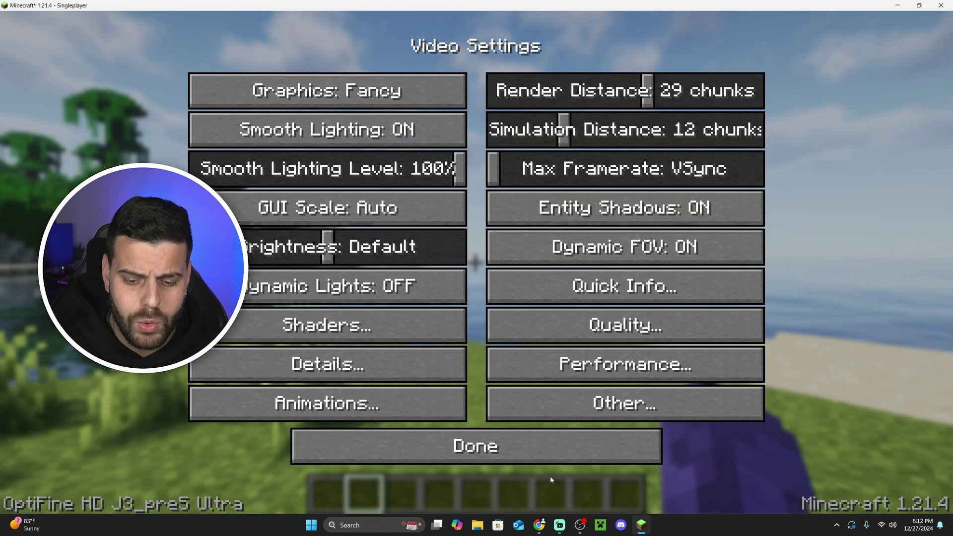
left_click(550, 446)
left_click(549, 469)
key("Escape")
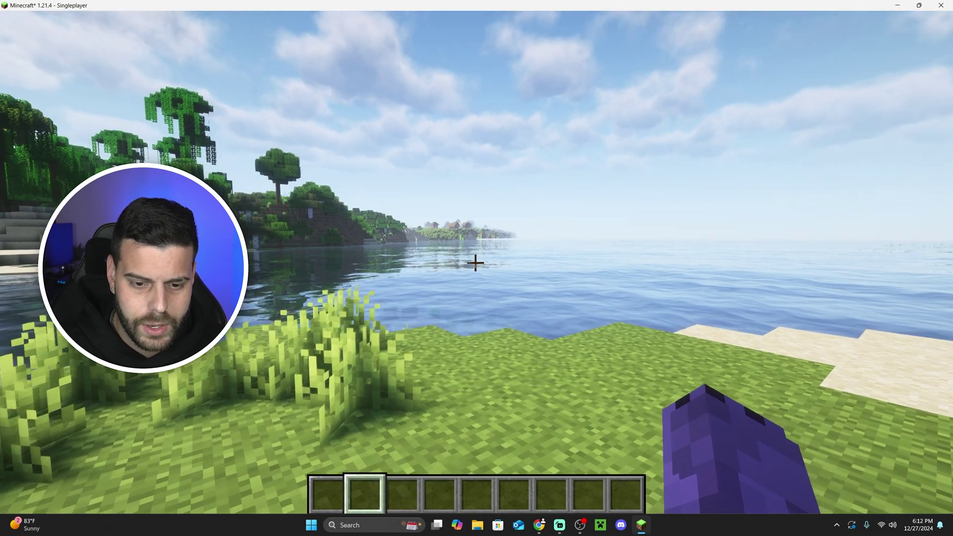